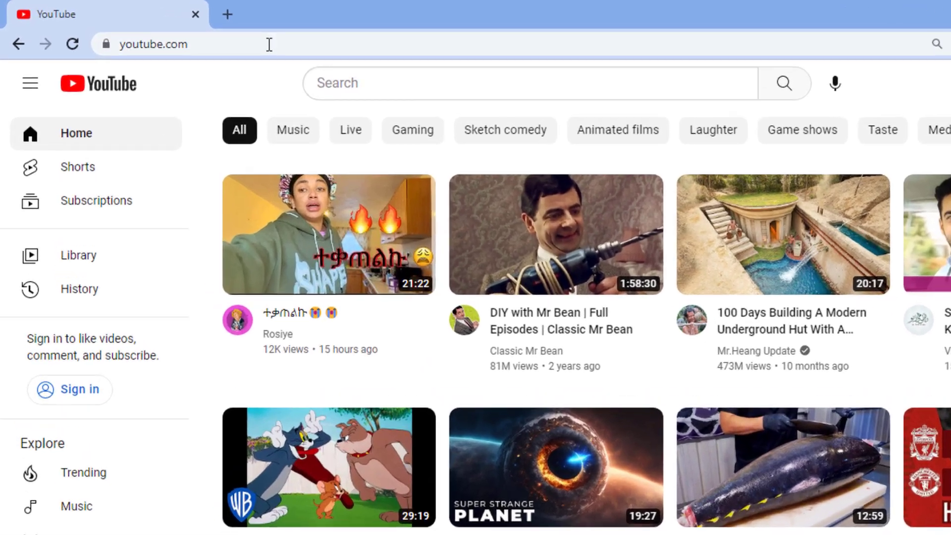
# Select and inspect the signed-out window's web address, leaving it unchanged.
pyautogui.click(218, 37)
pyautogui.click(217, 37)
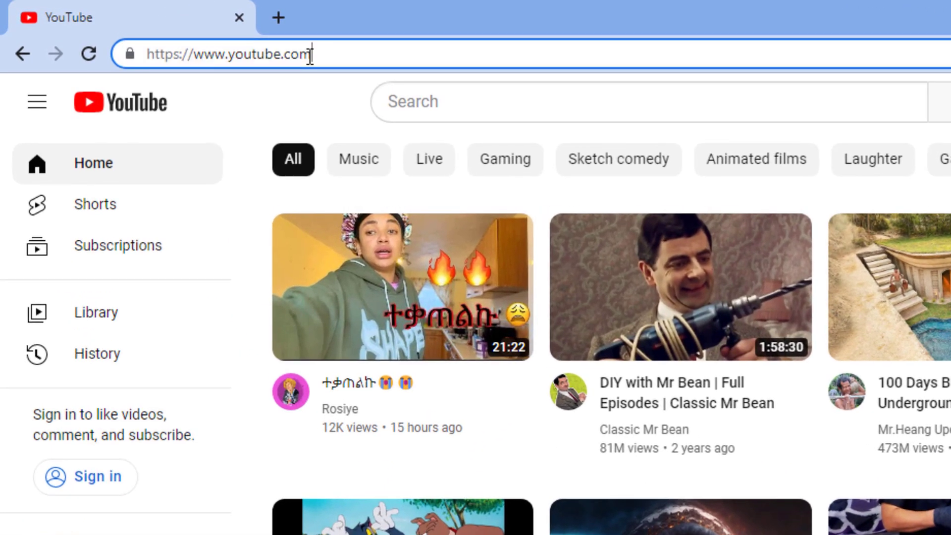
pyautogui.moveTo(247, 37); pyautogui.dragTo(171, 37)
pyautogui.moveTo(254, 56); pyautogui.dragTo(133, 54)
pyautogui.click(341, 96)
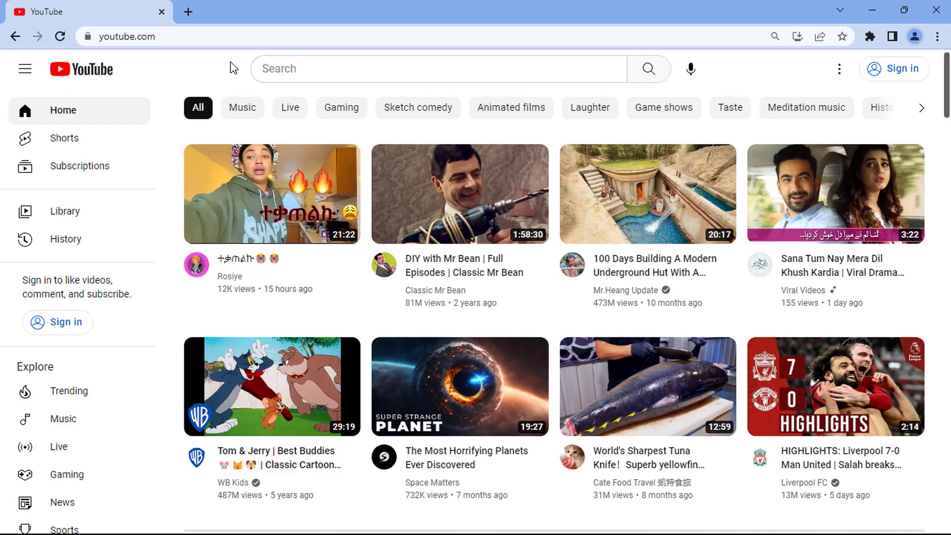
pyautogui.click(233, 38)
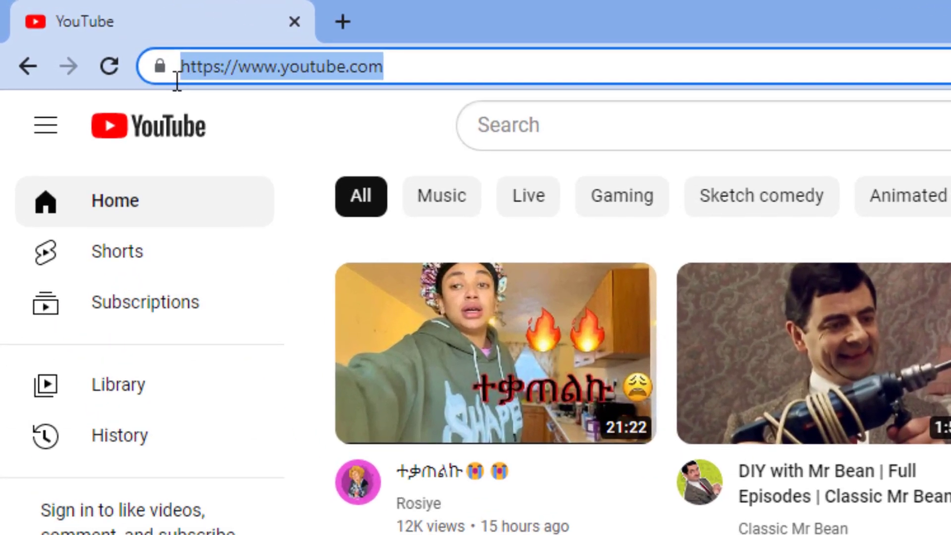
pyautogui.click(331, 94)
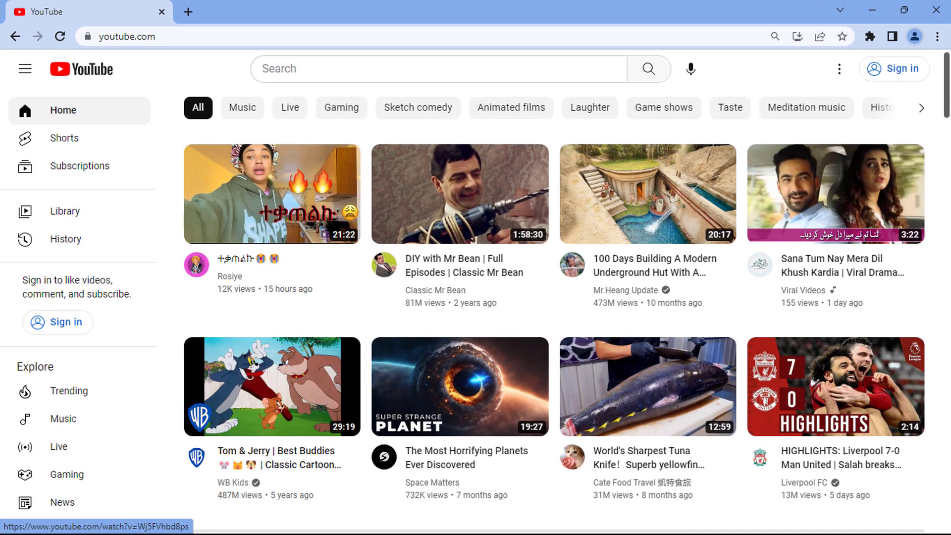
# Look at the signed-in browser window, then bring back the signed-out YouTube window.
pyautogui.click(652, 519)
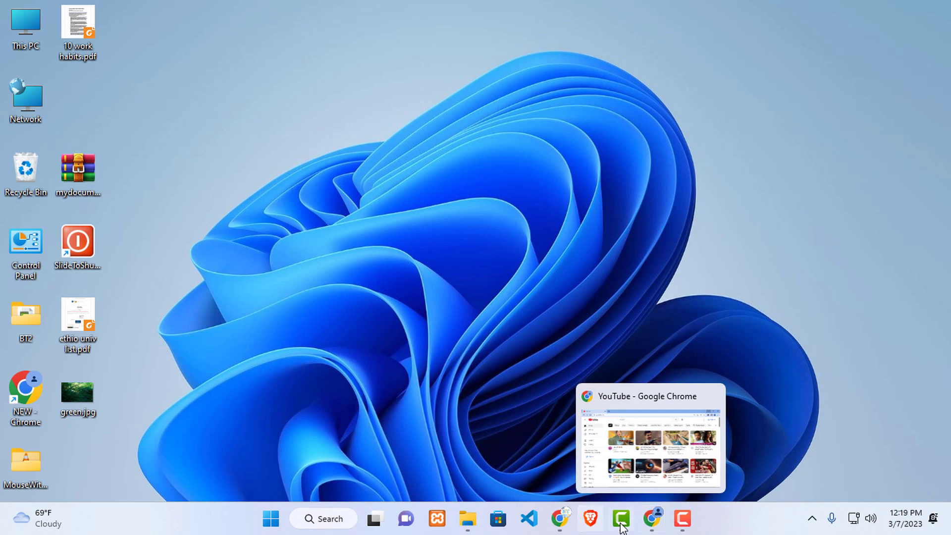
pyautogui.click(560, 525)
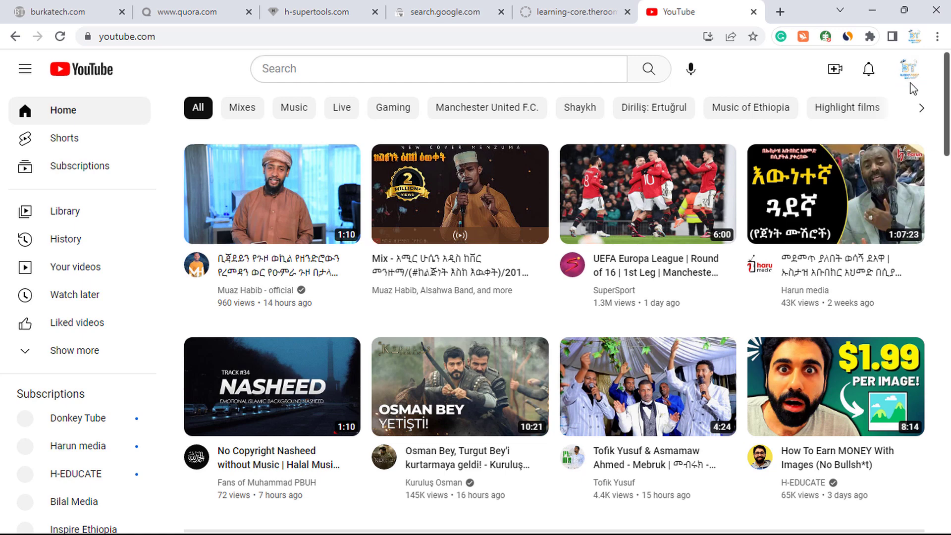
pyautogui.click(872, 17)
pyautogui.click(652, 519)
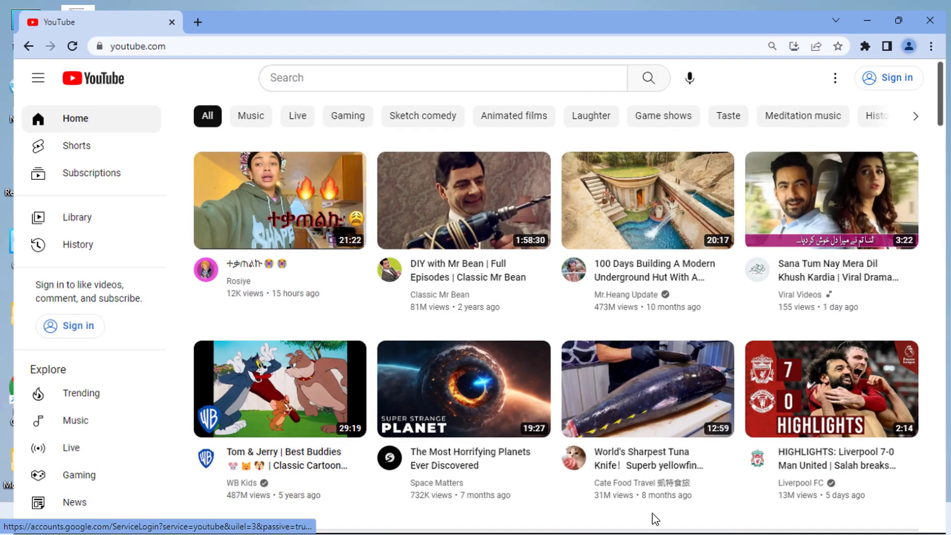
# Start YouTube sign-in, open Create account for personal use, then go back to sign-in.
pyautogui.click(896, 77)
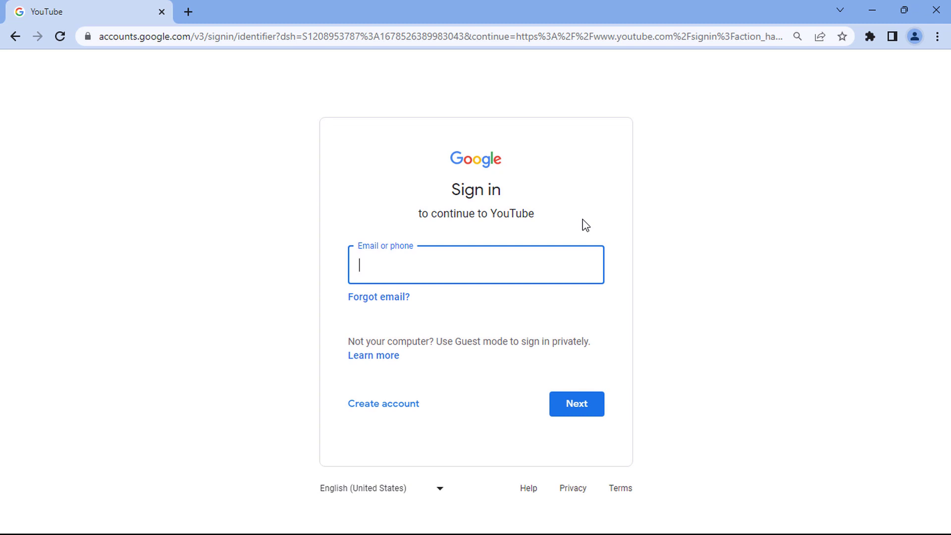
pyautogui.click(390, 404)
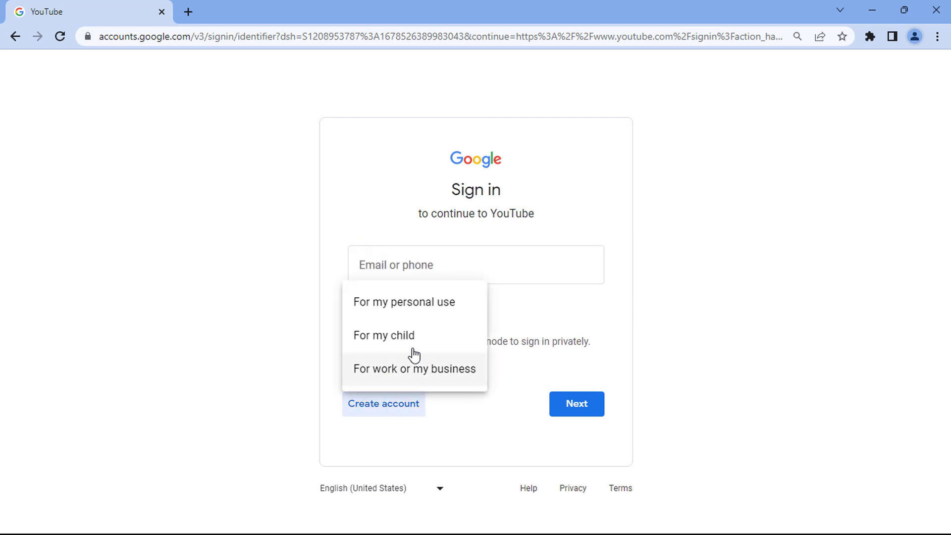
pyautogui.click(420, 312)
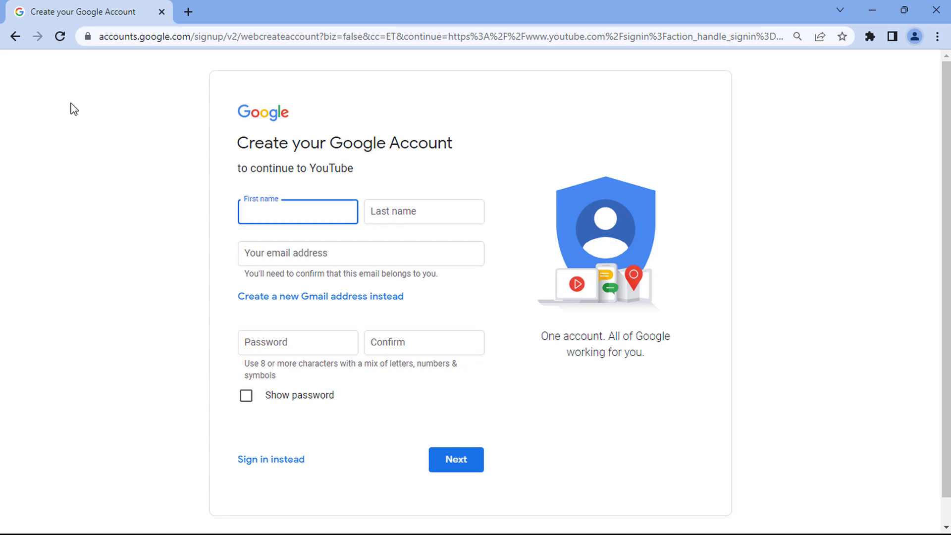
pyautogui.click(15, 36)
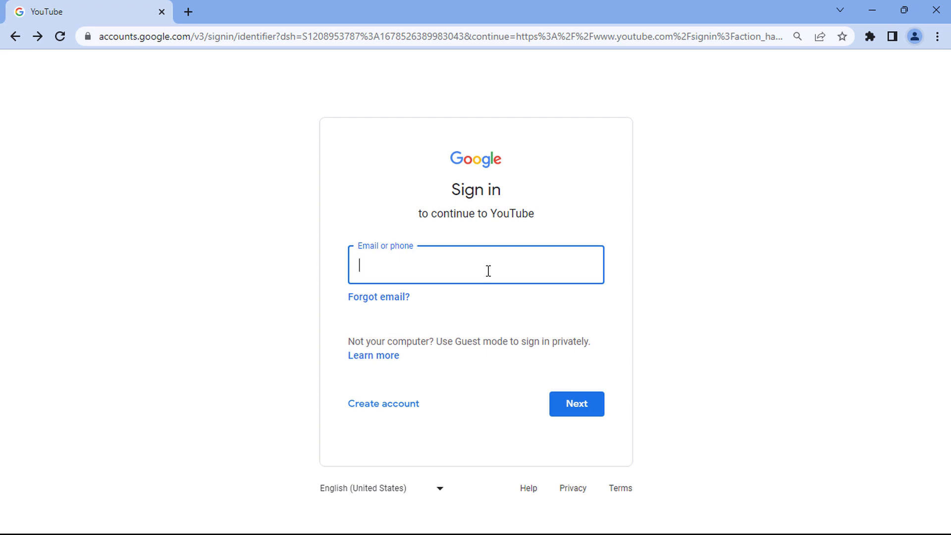
# Sign in to YouTube with the saved account e-mail and the account password.
pyautogui.write('MUBE')
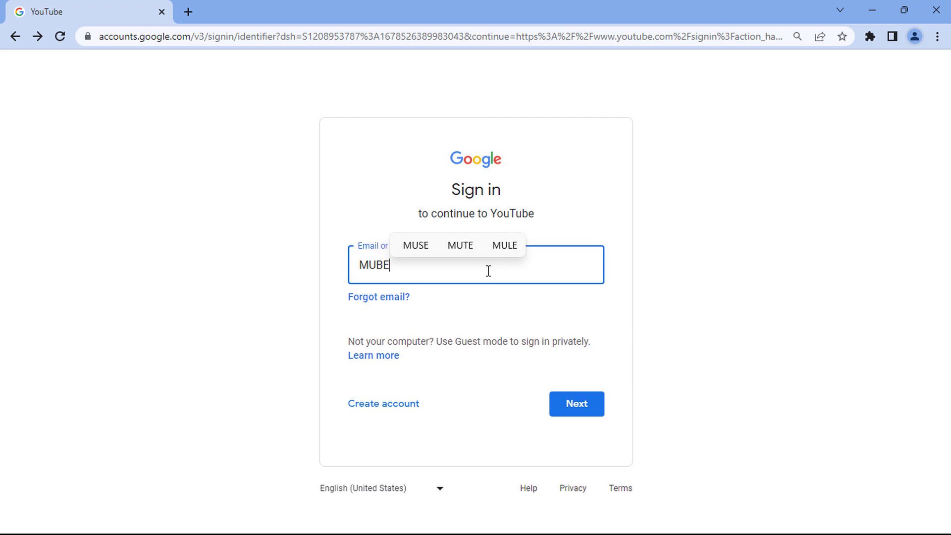
pyautogui.press('BackSpace')
pyautogui.press('BackSpace')
pyautogui.press('BackSpace')
pyautogui.press('BackSpace')
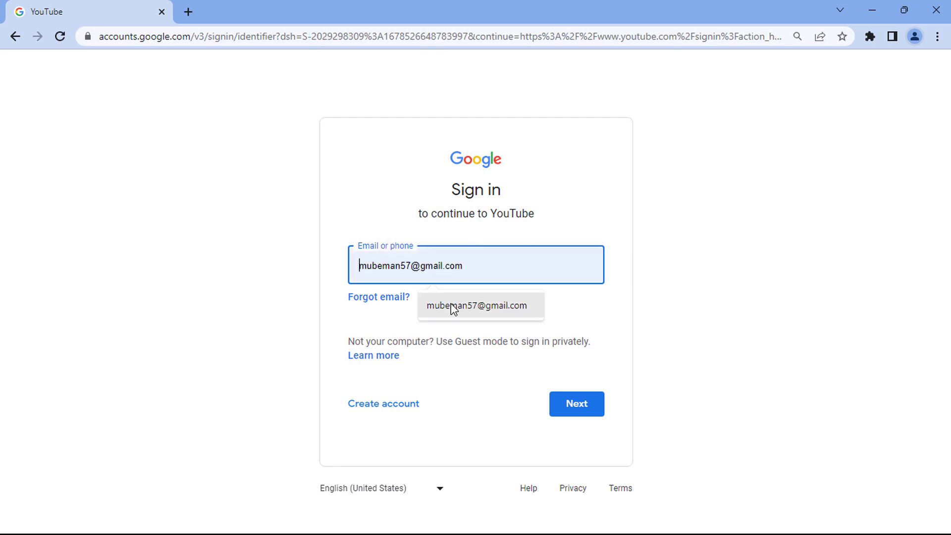
pyautogui.click(450, 307)
pyautogui.click(580, 400)
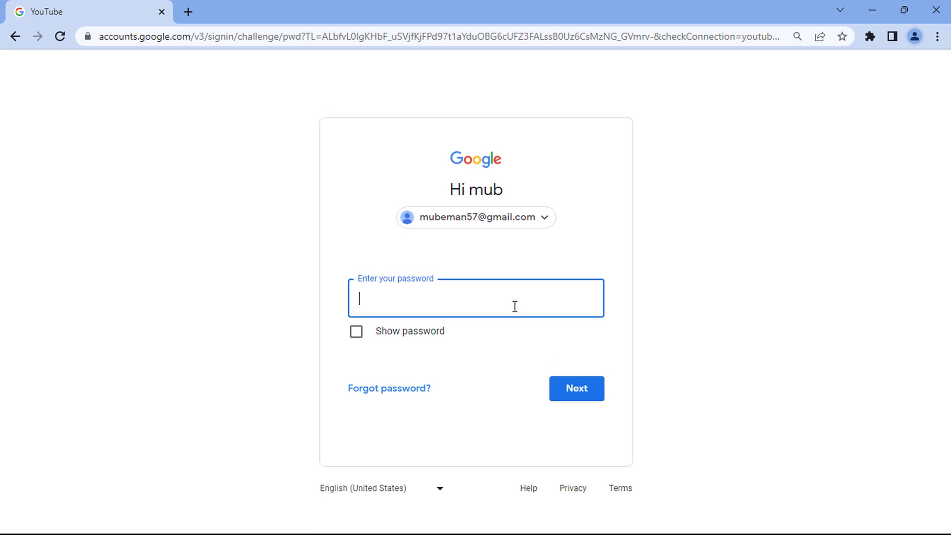
pyautogui.write('•••••••')
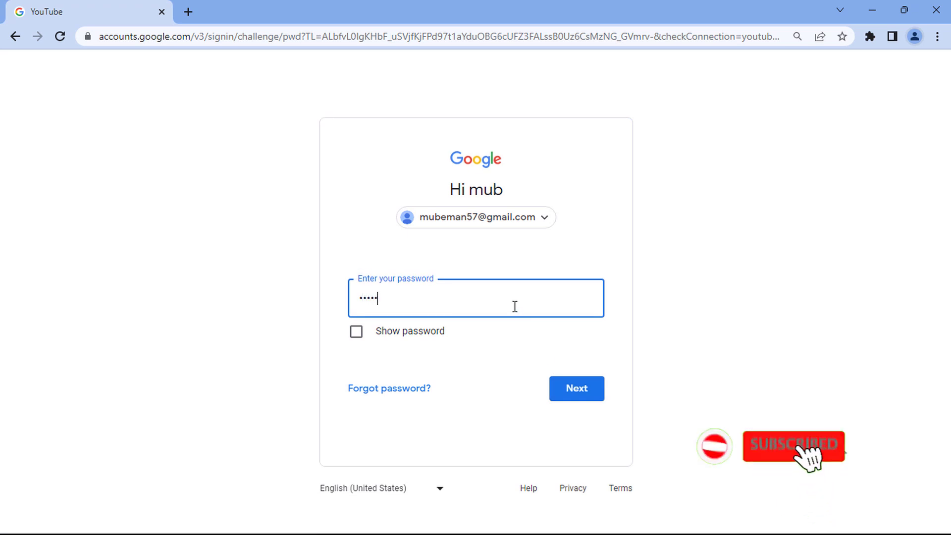
pyautogui.write('•••')
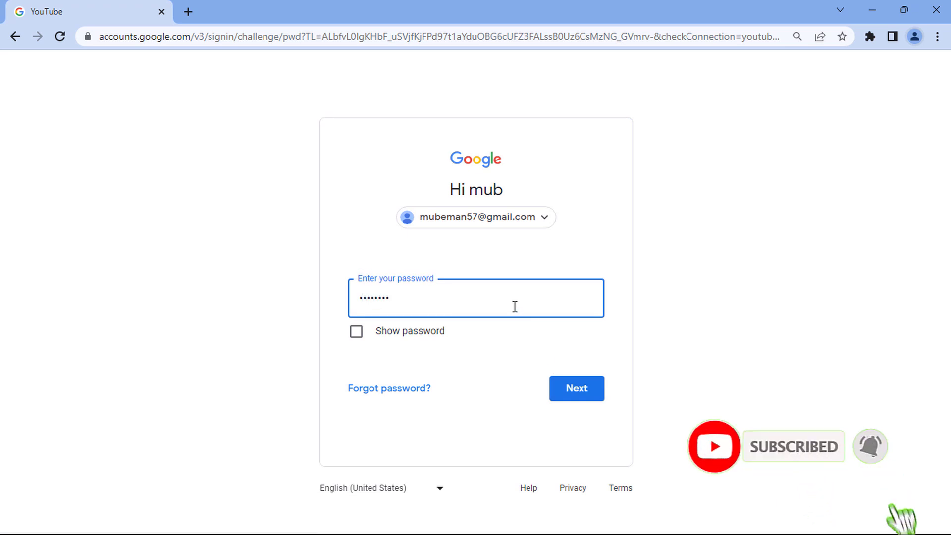
pyautogui.write('•')
pyautogui.click(584, 387)
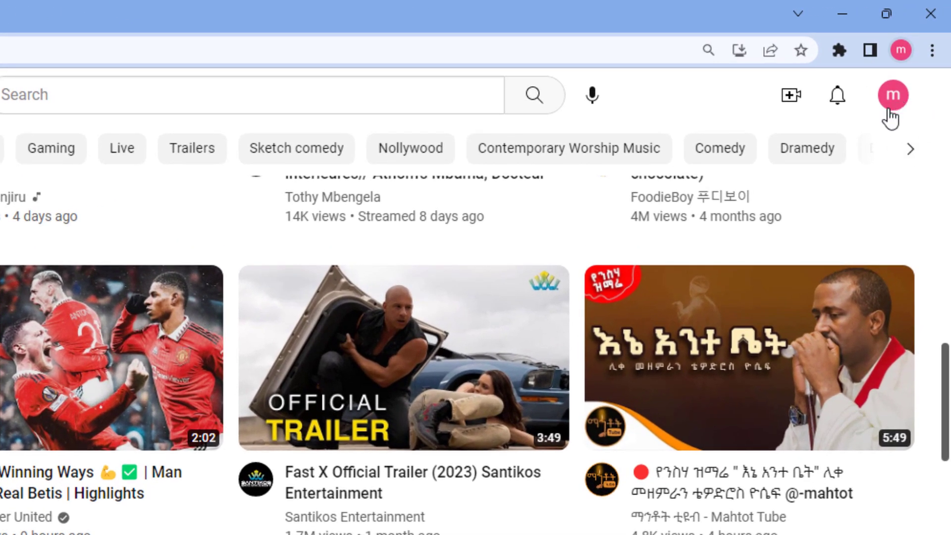
# From the account menu, note the account e-mail and choose Create a channel.
pyautogui.click(889, 112)
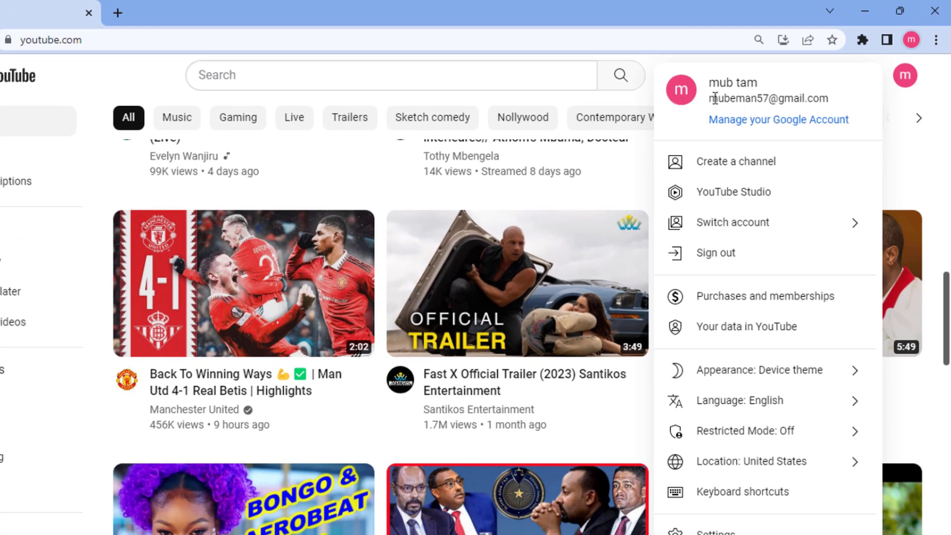
pyautogui.moveTo(714, 98); pyautogui.dragTo(853, 99)
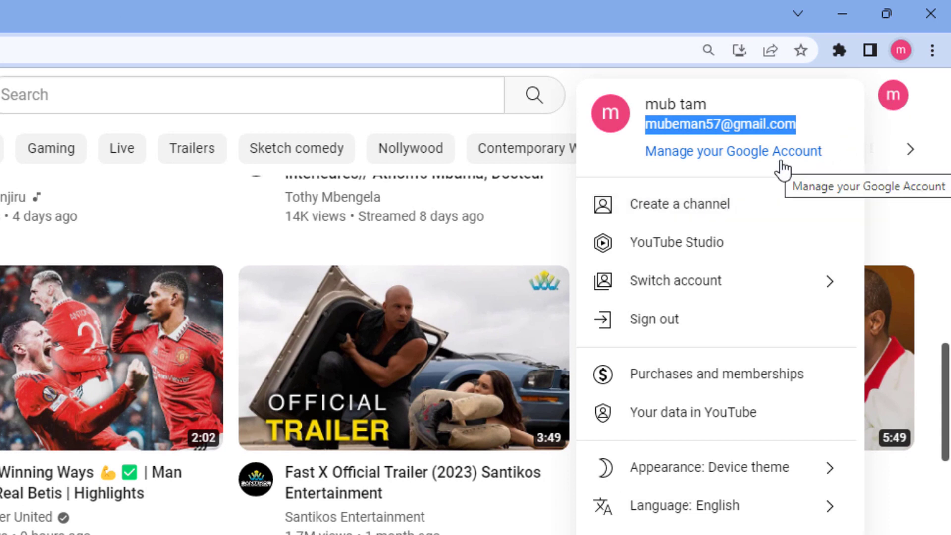
pyautogui.doubleClick(677, 204)
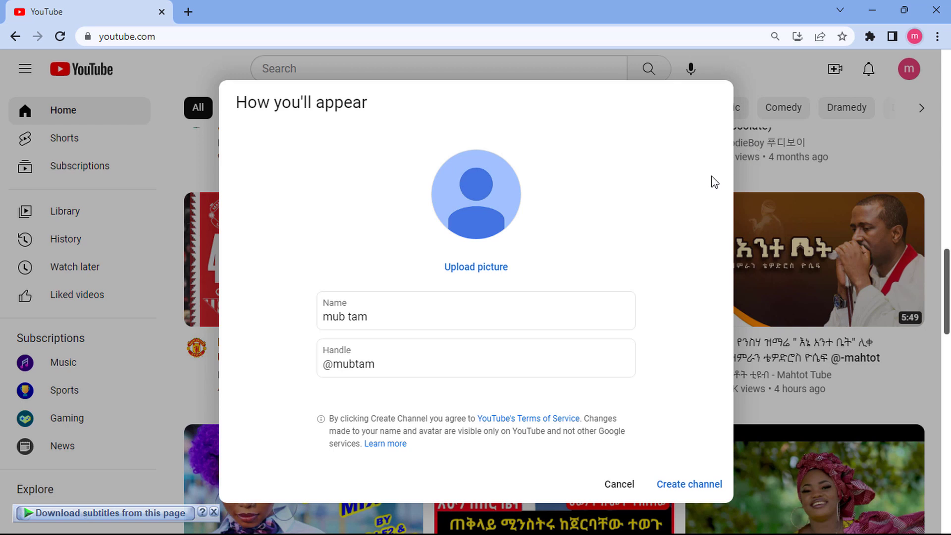
# Replace the channel name with 'BurkaTech Programming'.
pyautogui.click(455, 313)
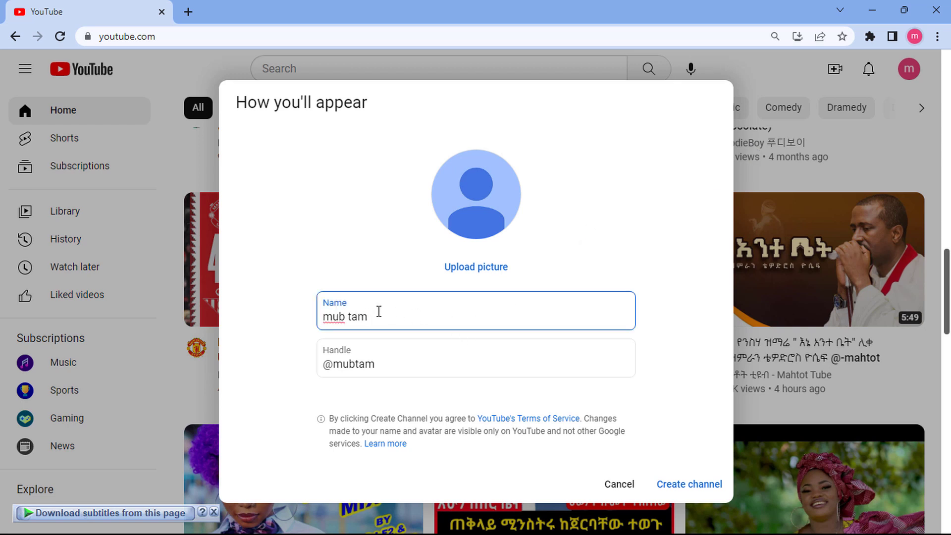
pyautogui.moveTo(369, 316); pyautogui.dragTo(310, 317)
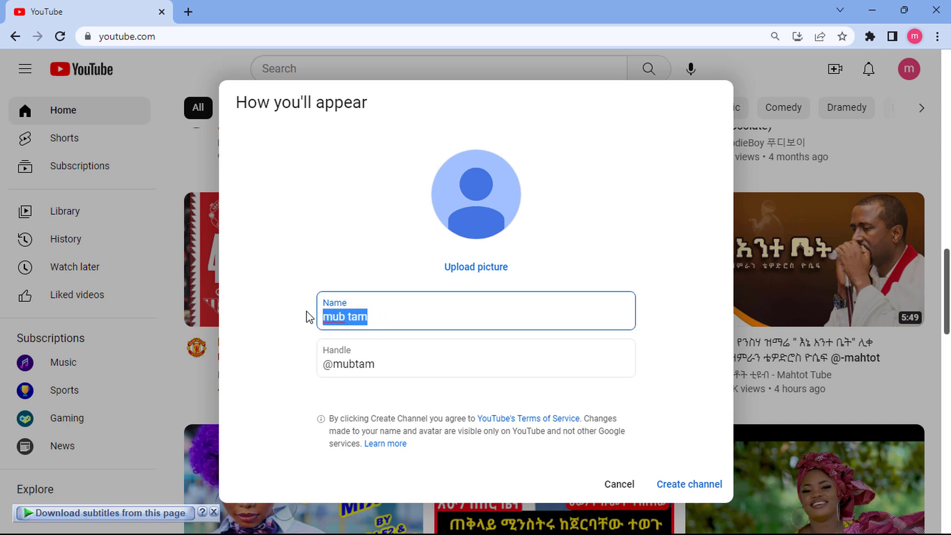
pyautogui.press('BackSpace')
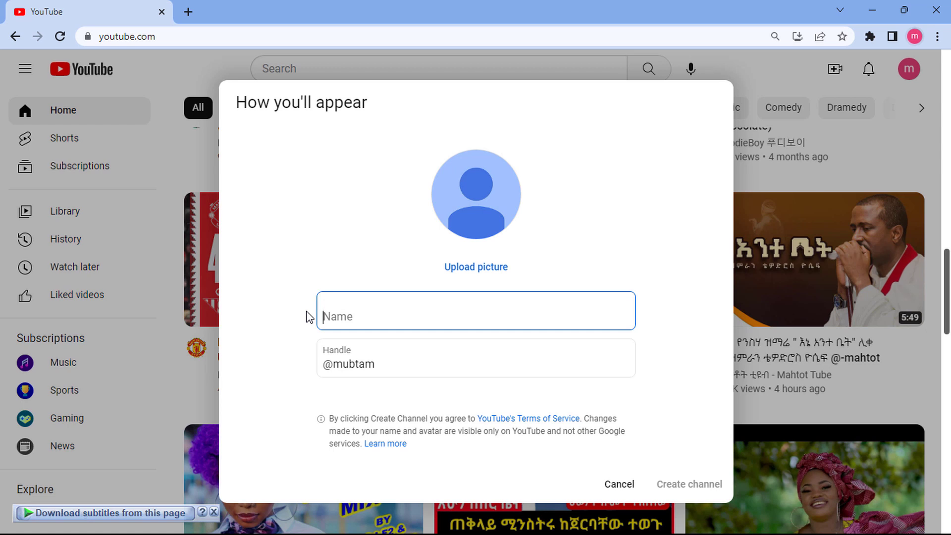
pyautogui.write('BurkaTech Programming')
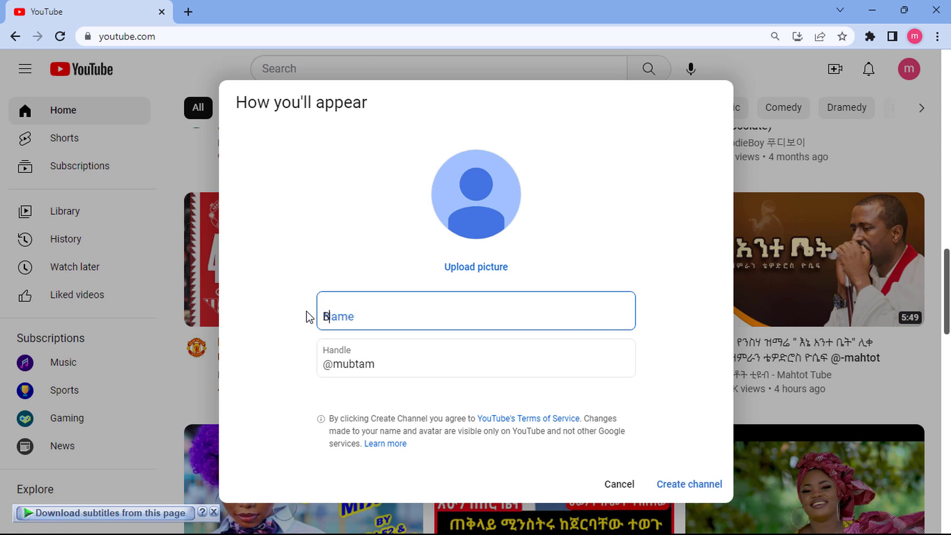
pyautogui.click(430, 316)
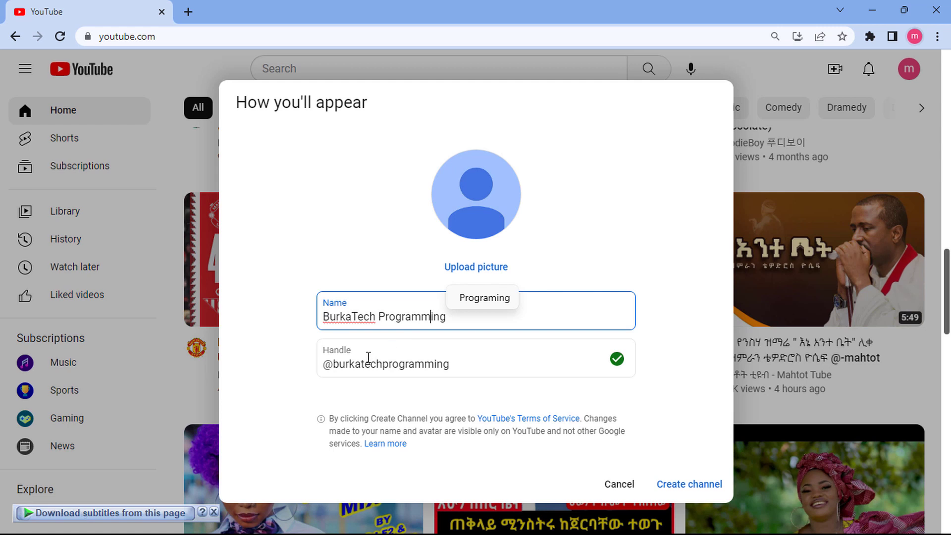
pyautogui.click(351, 365)
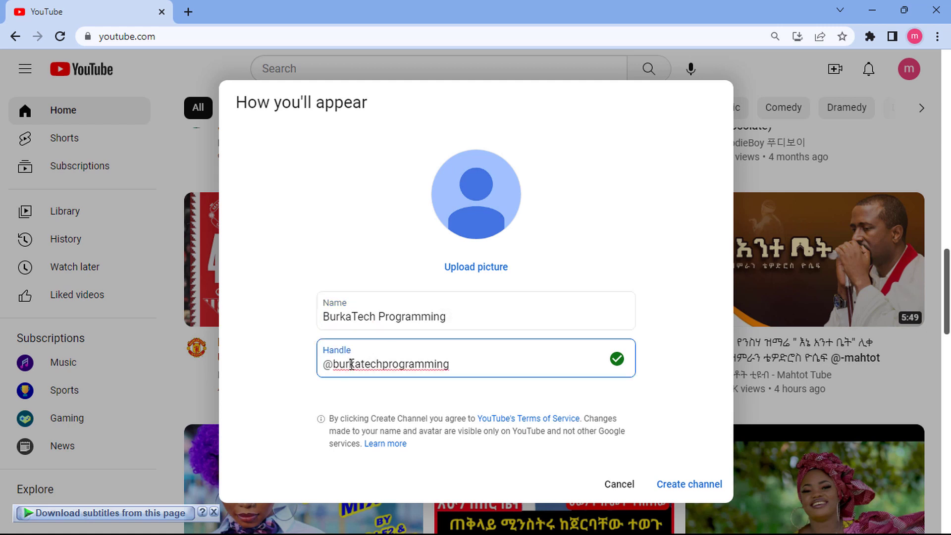
pyautogui.click(383, 364)
pyautogui.moveTo(384, 364); pyautogui.dragTo(485, 363)
pyautogui.press('BackSpace')
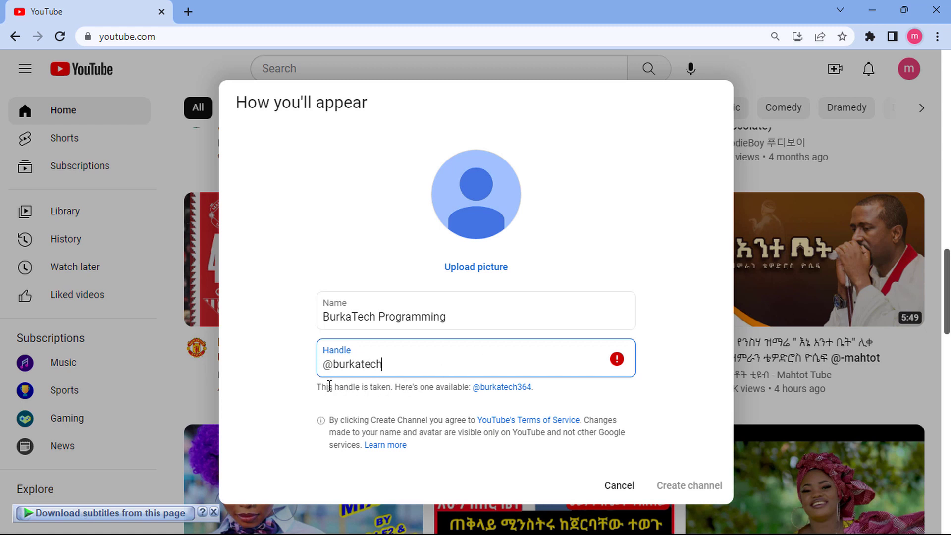
pyautogui.moveTo(319, 386); pyautogui.dragTo(395, 387)
pyautogui.click(395, 362)
pyautogui.write('progr')
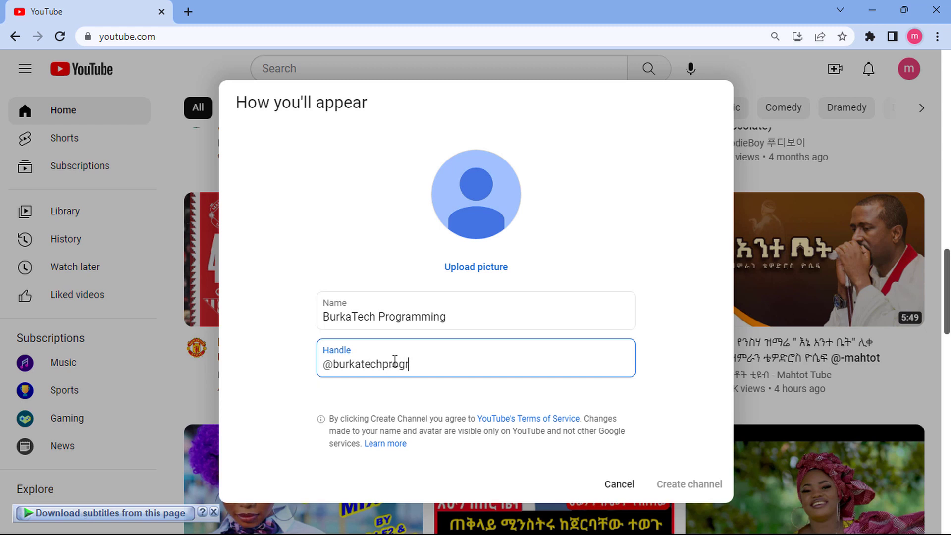
pyautogui.write('am')
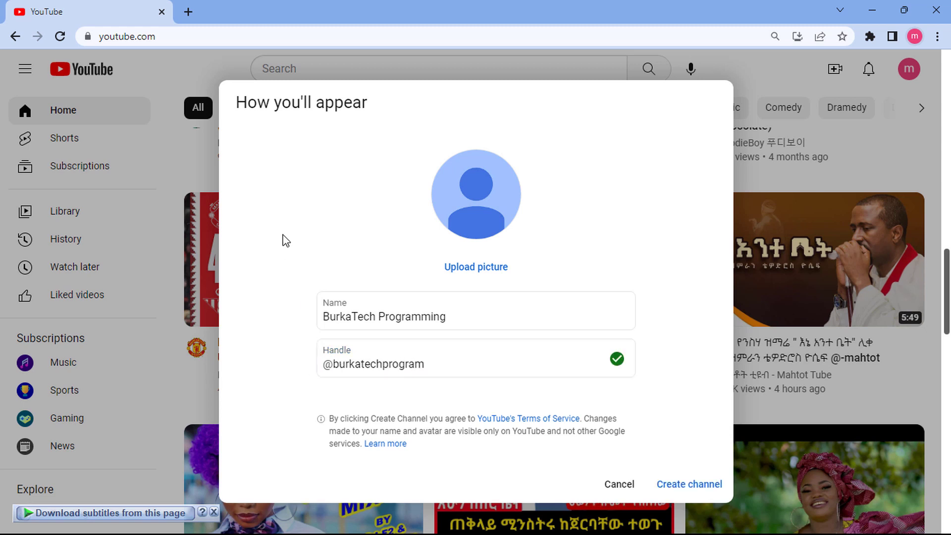
# Enter youtube.com/@ in a new browser tab to check the handle, switching back to setup.
pyautogui.click(188, 11)
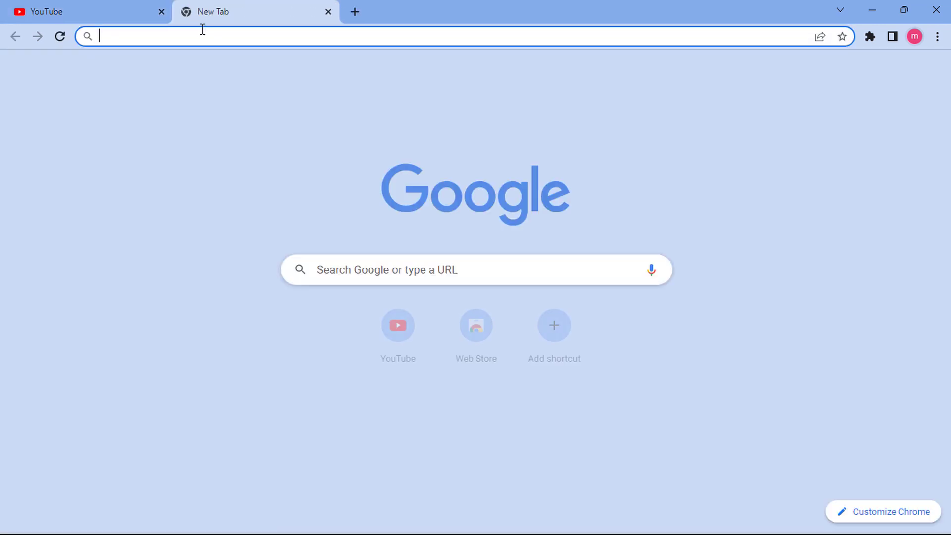
pyautogui.write('you')
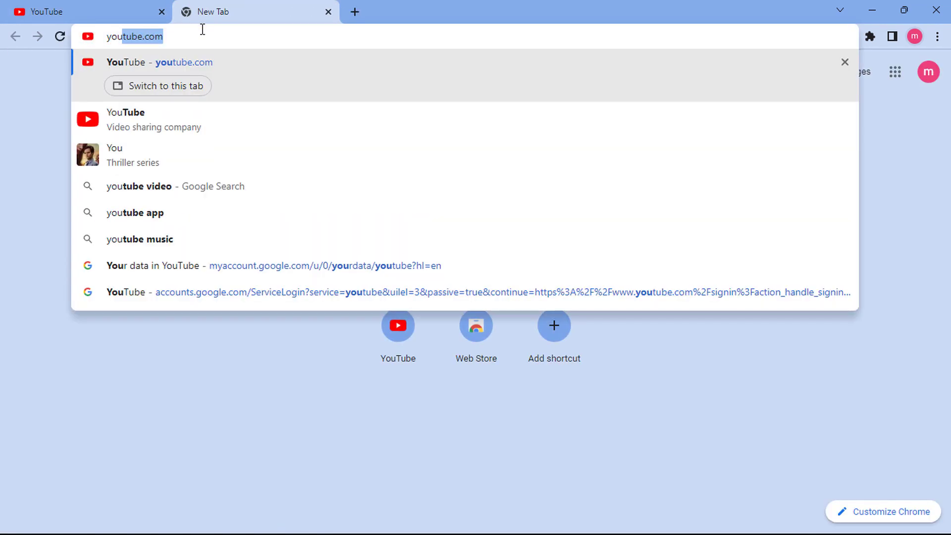
pyautogui.write('tube.com/')
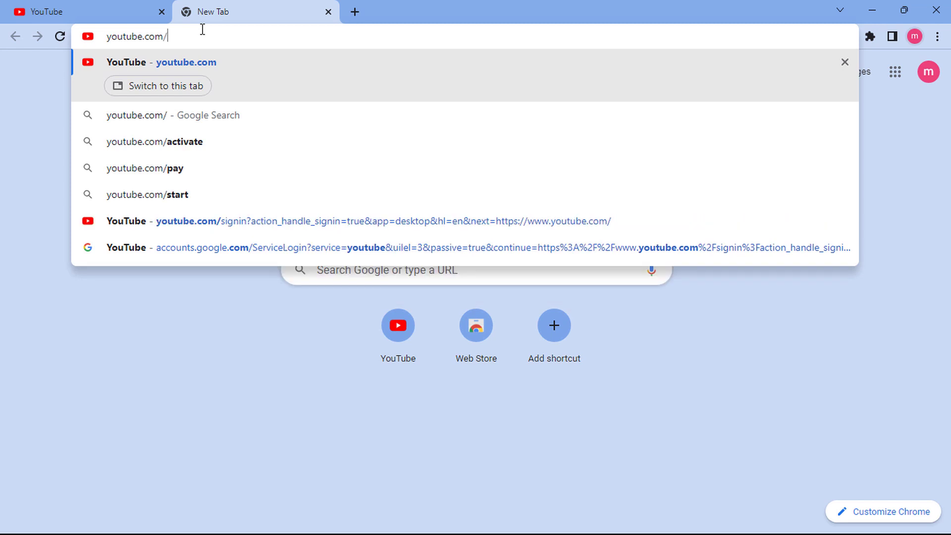
pyautogui.write('@')
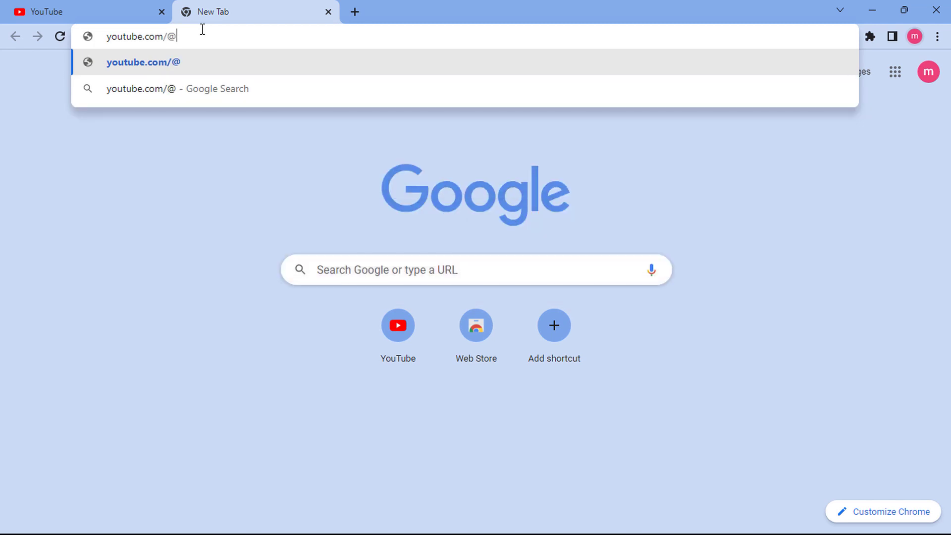
pyautogui.click(89, 5)
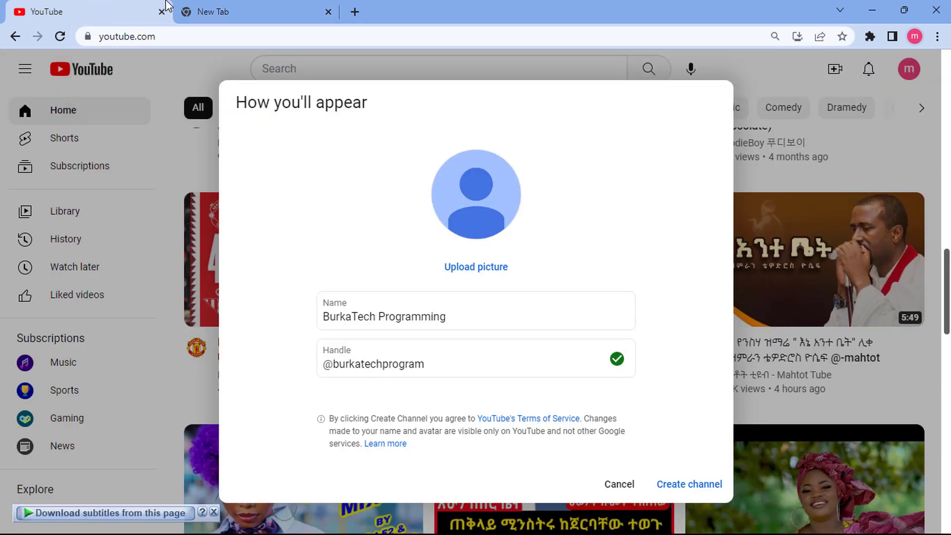
pyautogui.click(211, 7)
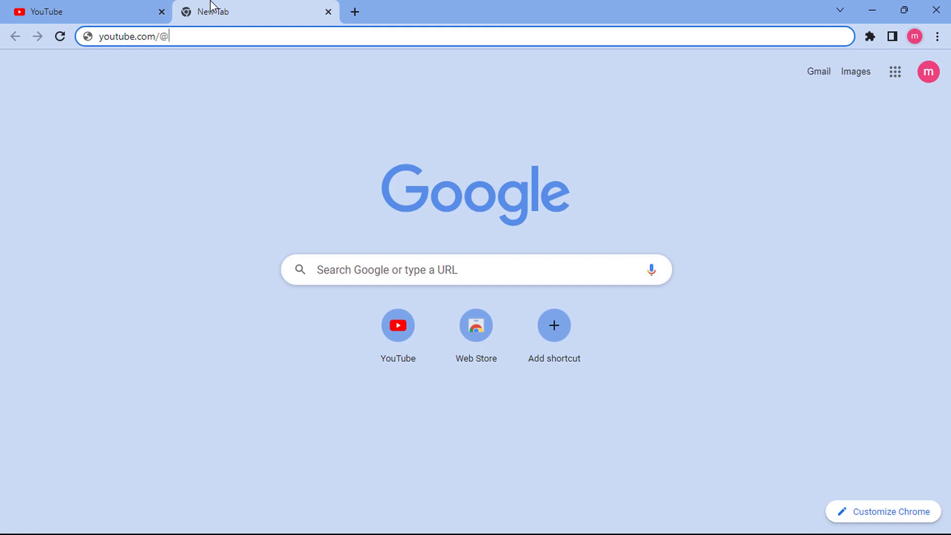
pyautogui.click(105, 6)
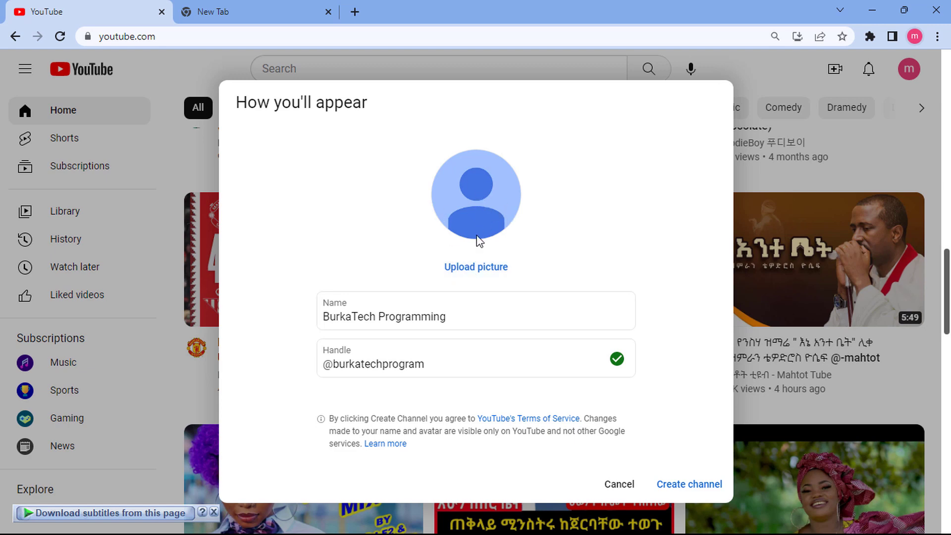
# Upload logo.jpg from Pictures as the profile picture and create the BurkaTech Programming channel.
pyautogui.click(479, 267)
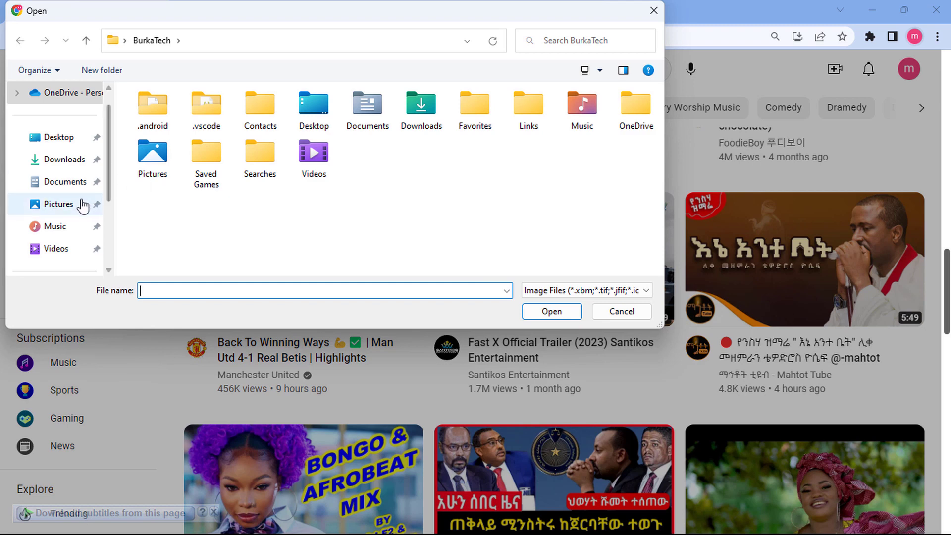
pyautogui.click(77, 205)
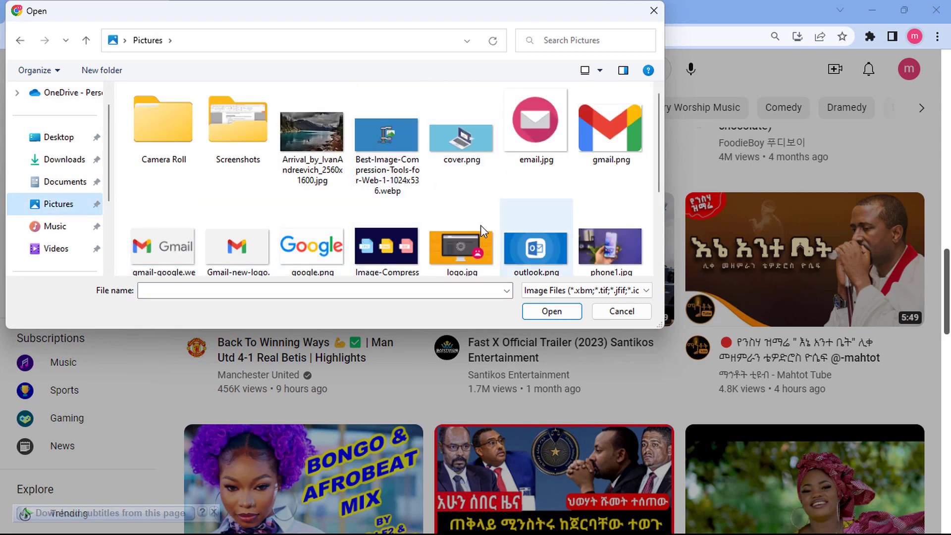
pyautogui.scroll(-1, 457, 204)
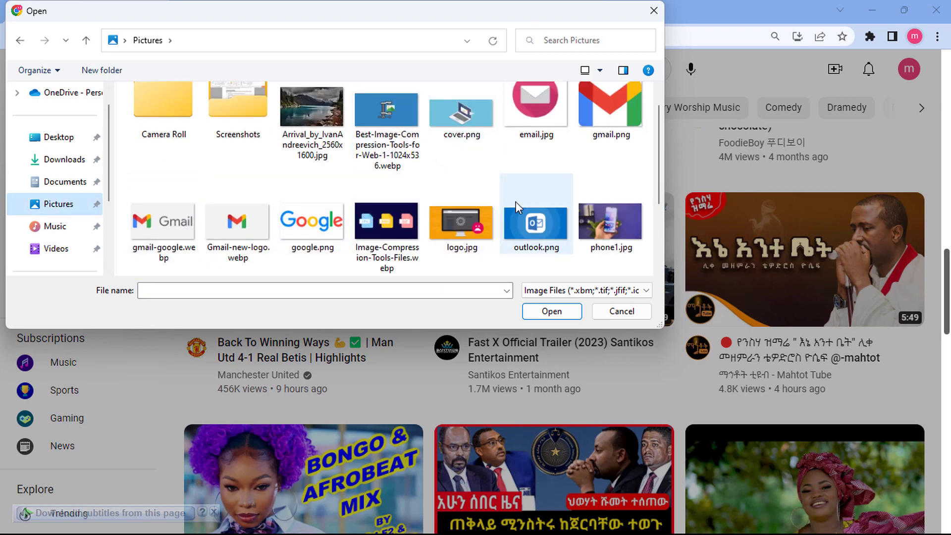
pyautogui.click(461, 218)
pyautogui.click(552, 311)
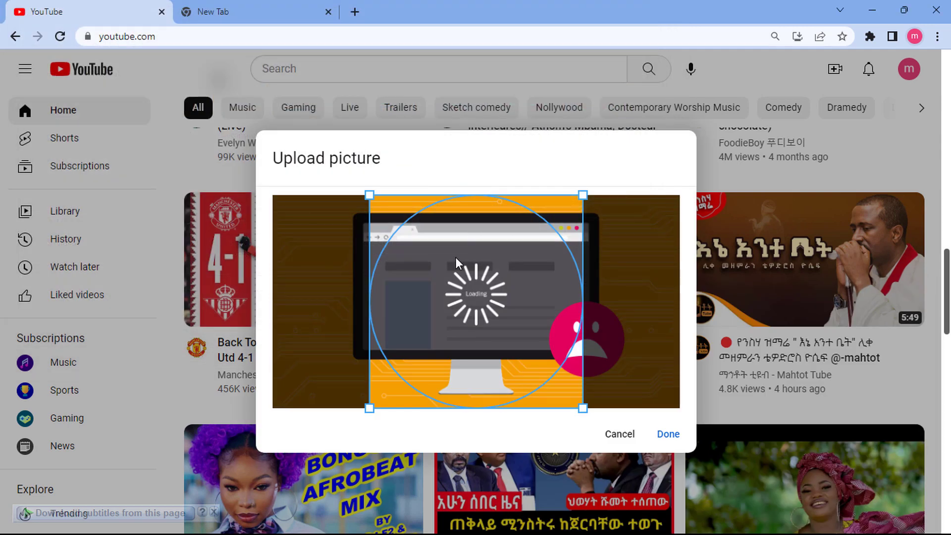
pyautogui.click(664, 438)
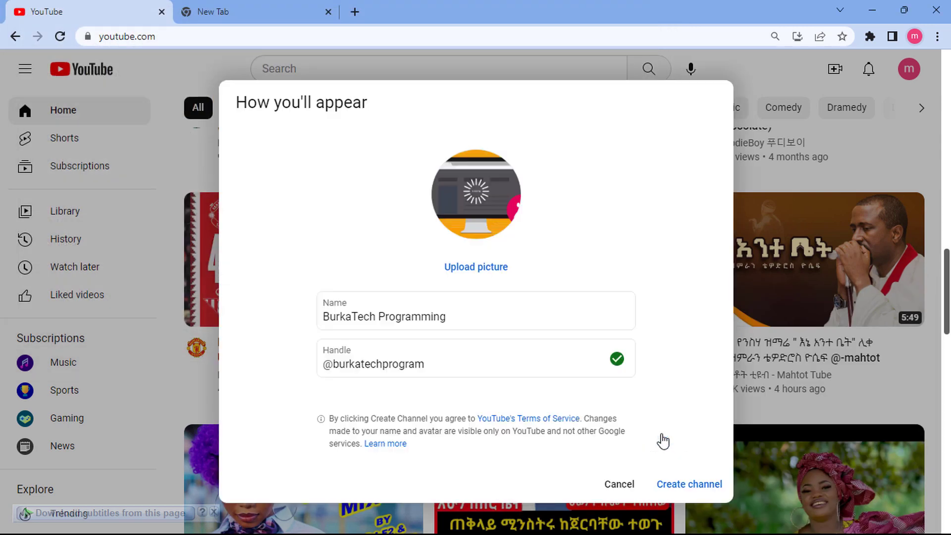
pyautogui.click(688, 493)
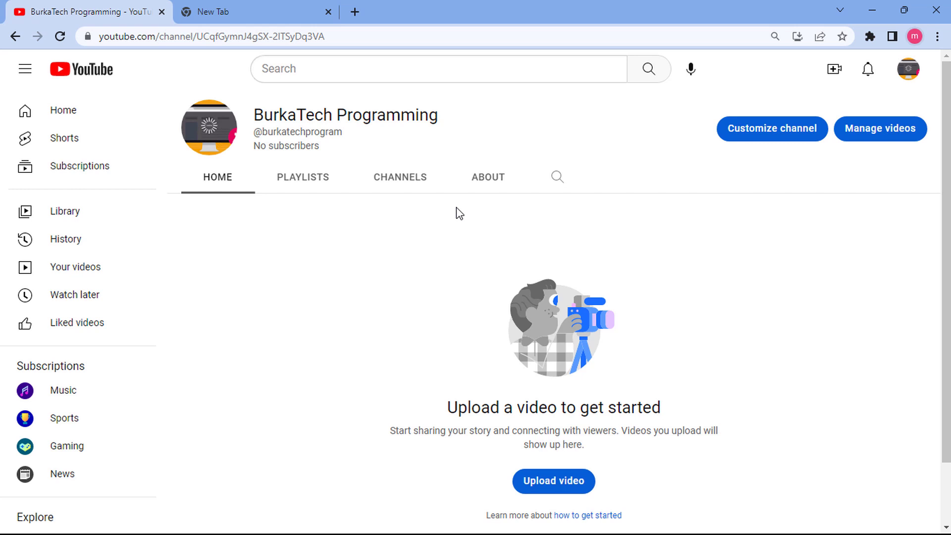
# Open Customize channel, dismiss the Studio welcome message, and go to the Branding tab.
pyautogui.click(761, 134)
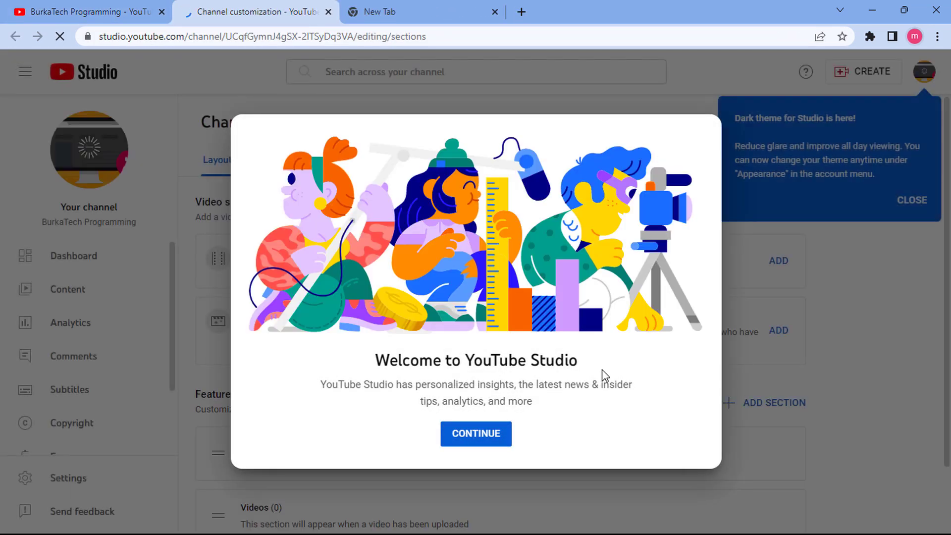
pyautogui.click(486, 439)
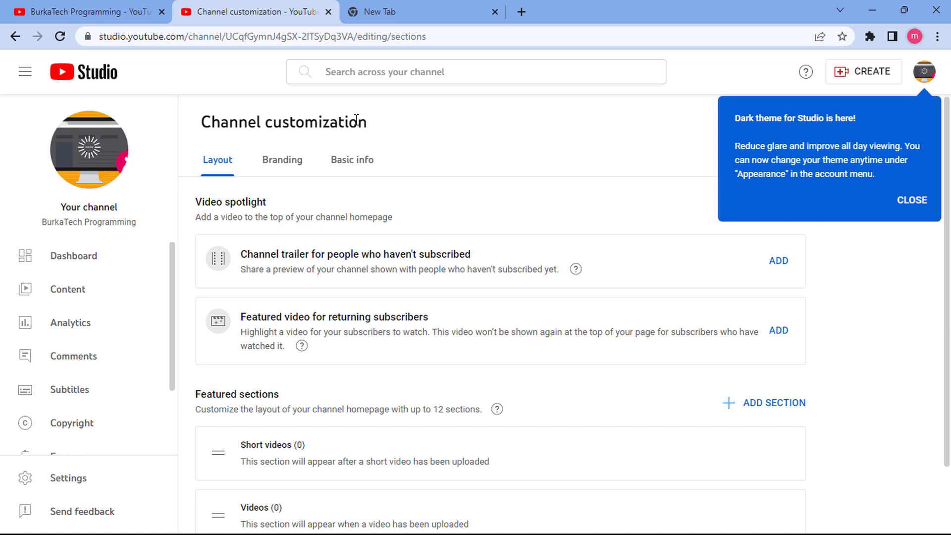
pyautogui.click(281, 162)
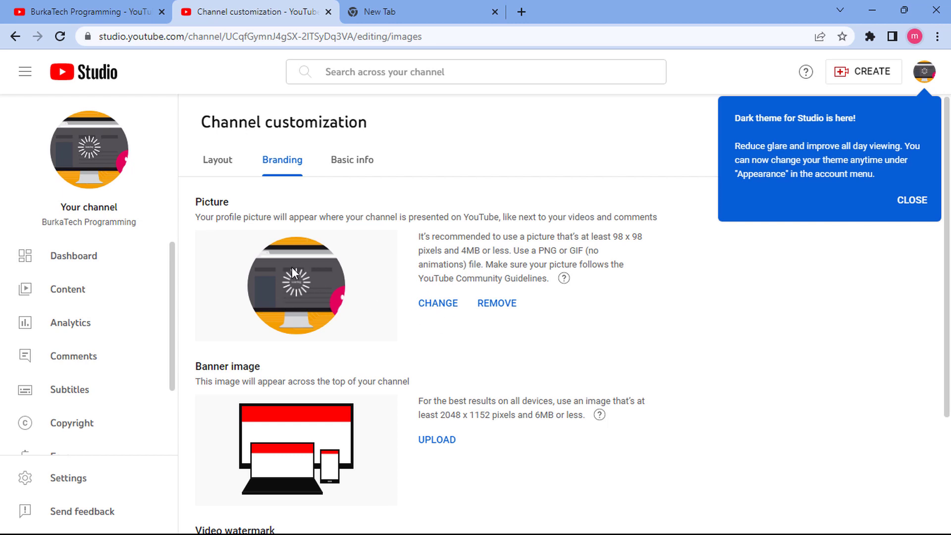
# View the existing Burka Tech channel's banner in the other browser window, then begin the banner upload.
pyautogui.scroll(-1, 237, 336)
pyautogui.moveTo(194, 303); pyautogui.dragTo(268, 312)
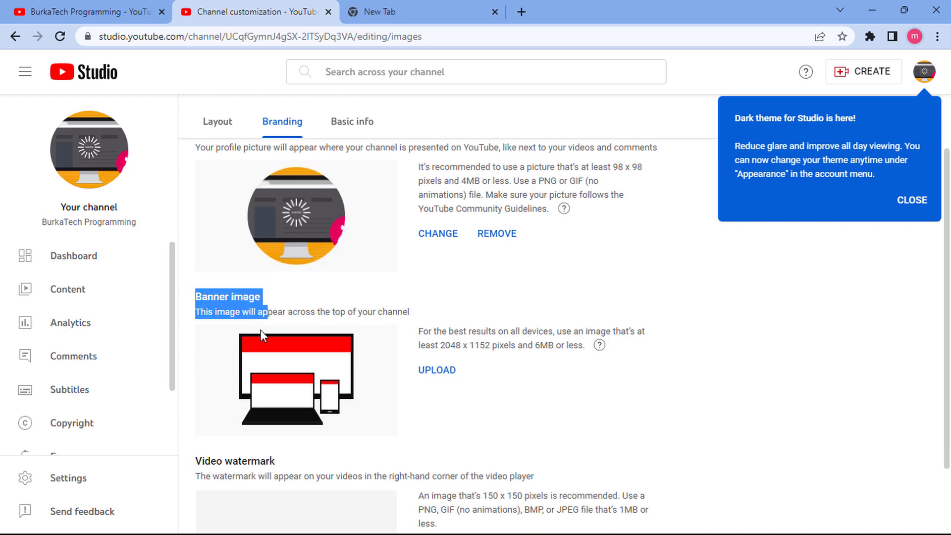
pyautogui.click(873, 11)
pyautogui.click(565, 525)
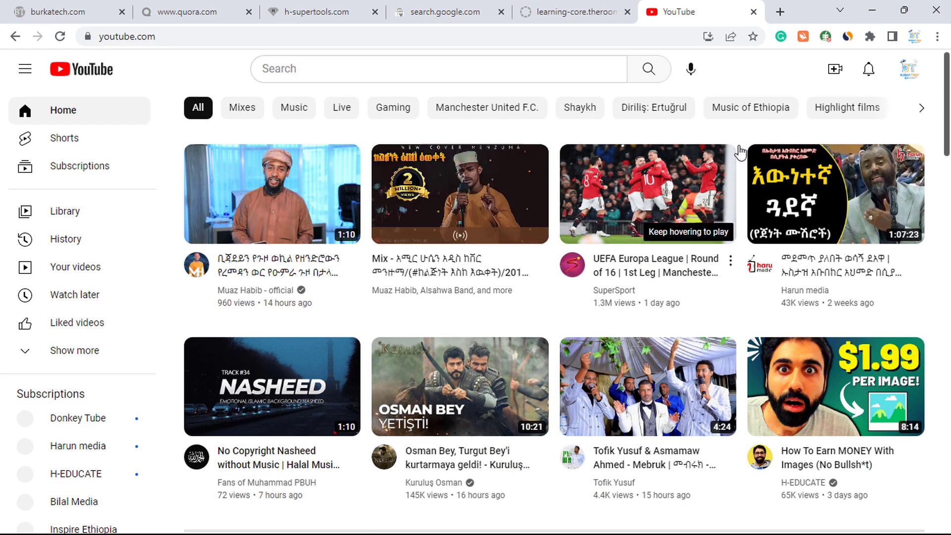
pyautogui.click(912, 70)
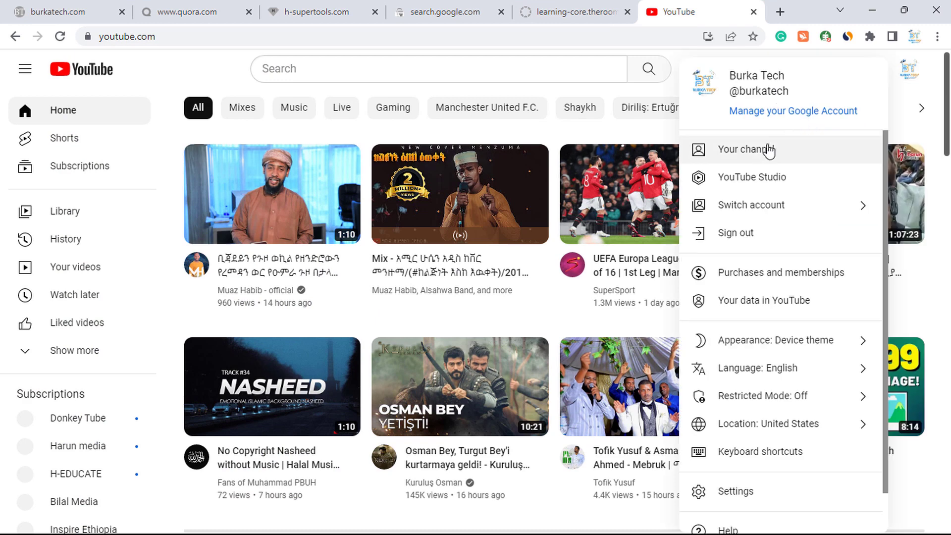
pyautogui.click(730, 149)
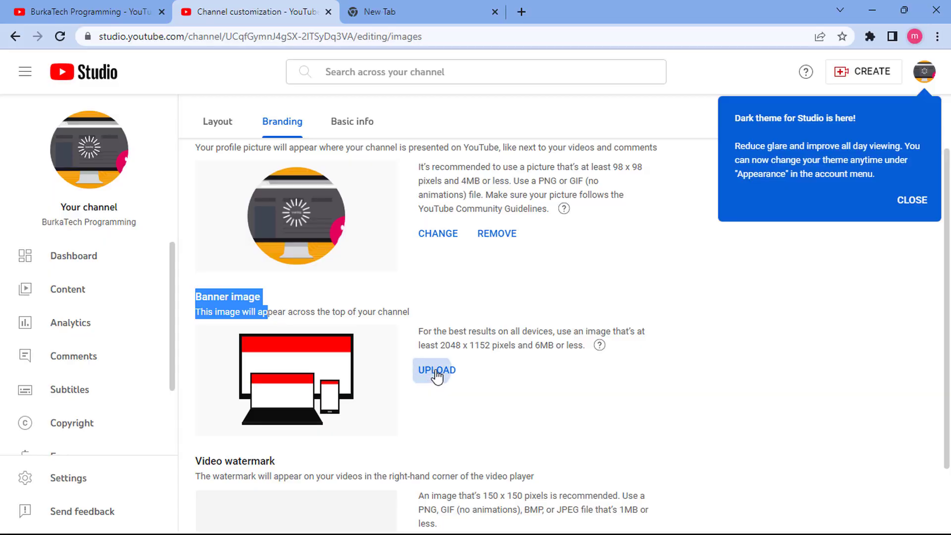
pyautogui.click(438, 370)
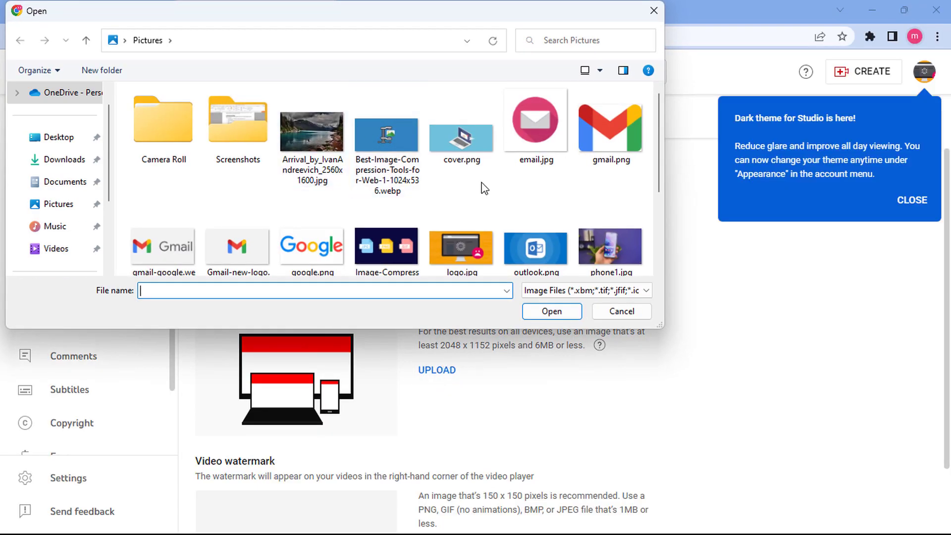
# Set cover.png from Pictures as the channel banner and accept its crop.
pyautogui.click(462, 139)
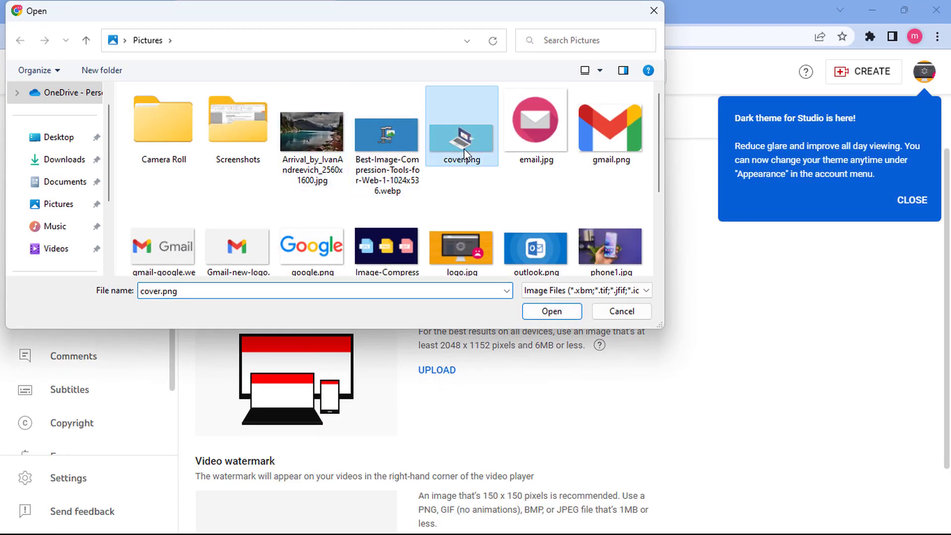
pyautogui.click(553, 316)
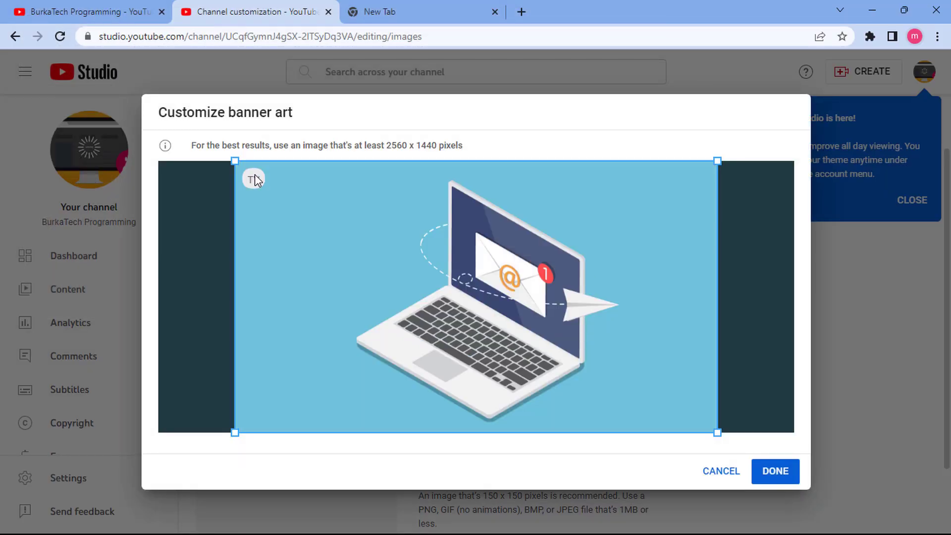
pyautogui.click(780, 473)
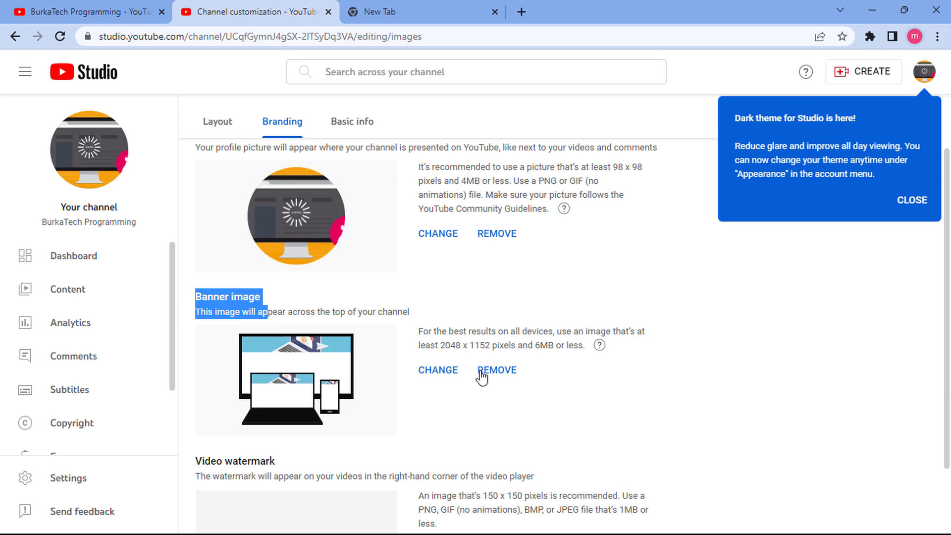
pyautogui.scroll(-2, 483, 377)
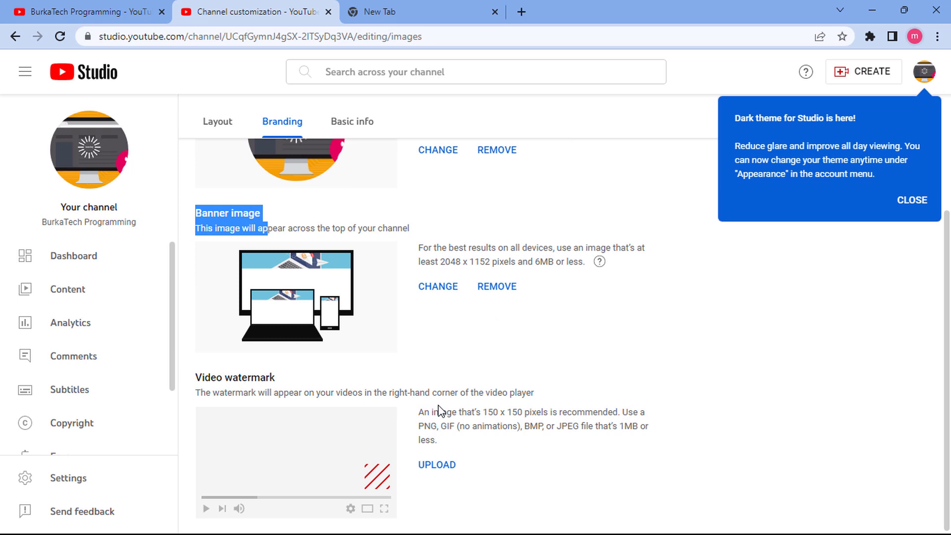
pyautogui.click(425, 426)
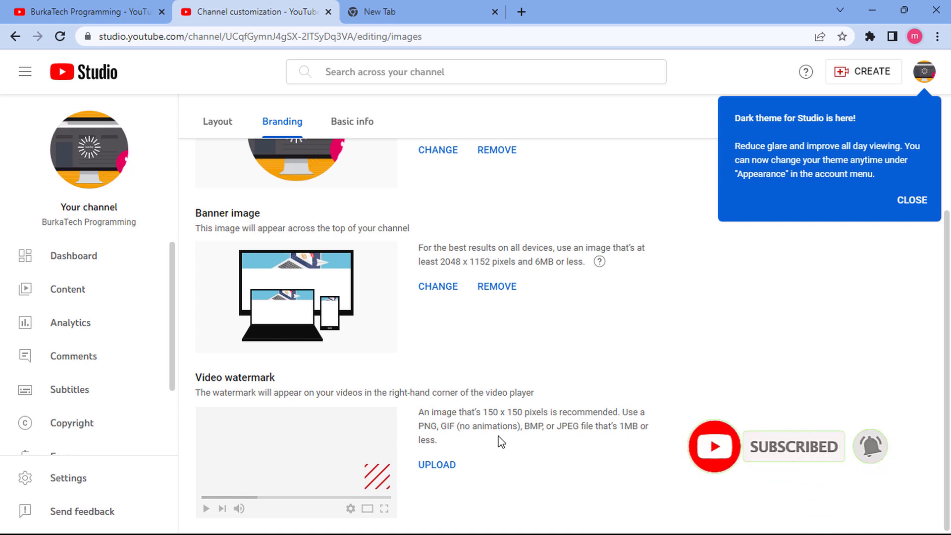
# Upload YTwatermark.png as the video watermark and set its display time to Entire video.
pyautogui.click(434, 468)
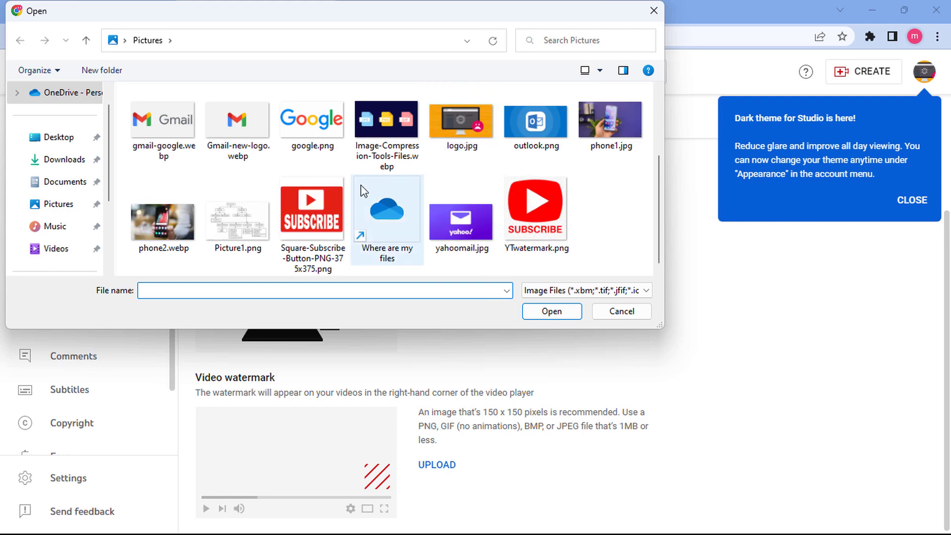
pyautogui.click(535, 213)
pyautogui.click(557, 313)
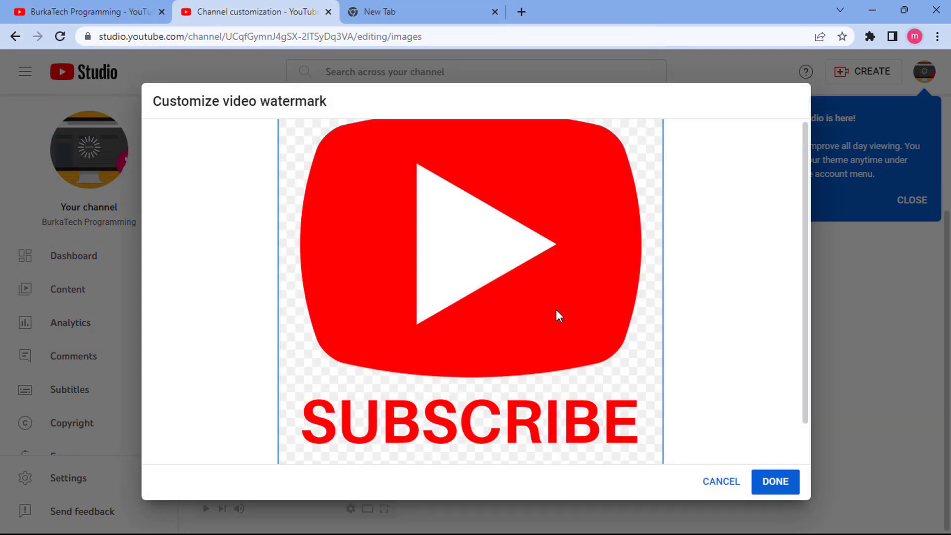
pyautogui.click(774, 485)
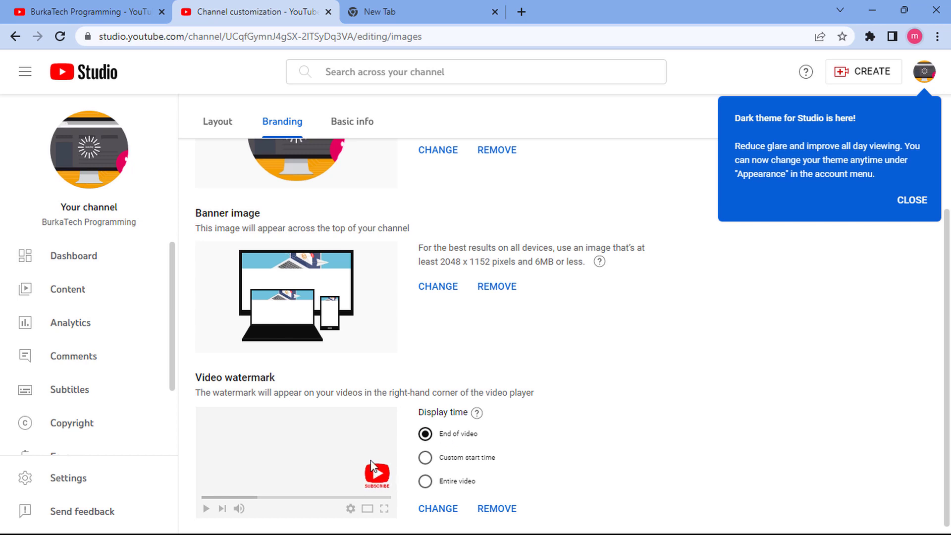
pyautogui.click(426, 458)
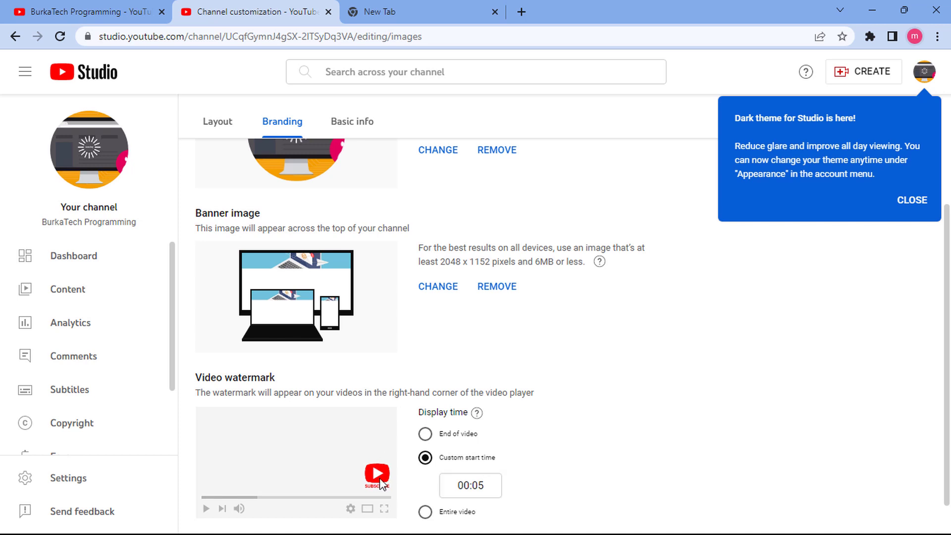
pyautogui.scroll(-1, 470, 473)
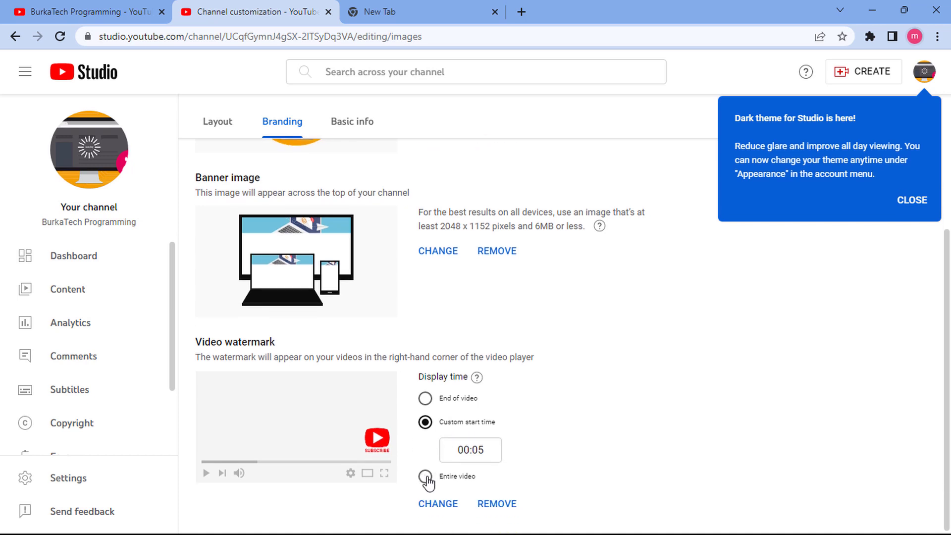
pyautogui.click(448, 477)
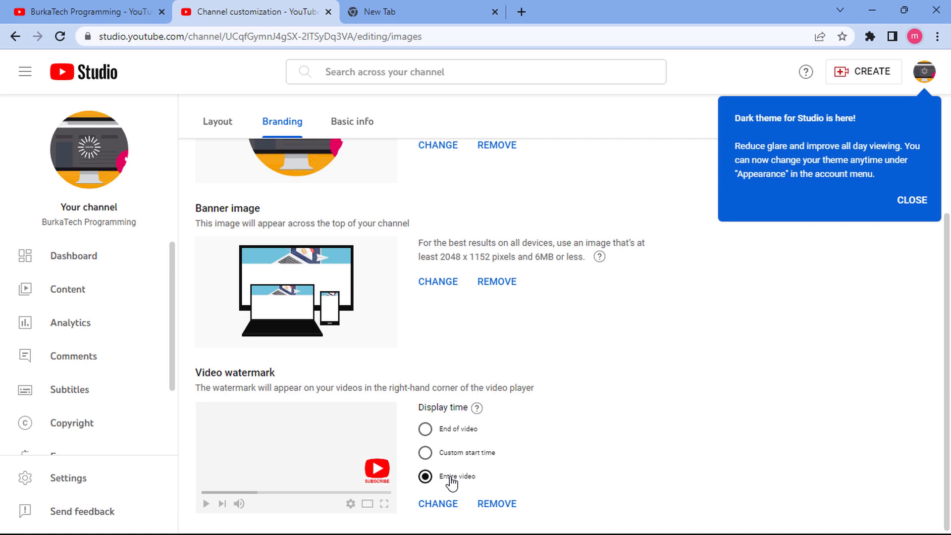
pyautogui.scroll(3, 496, 346)
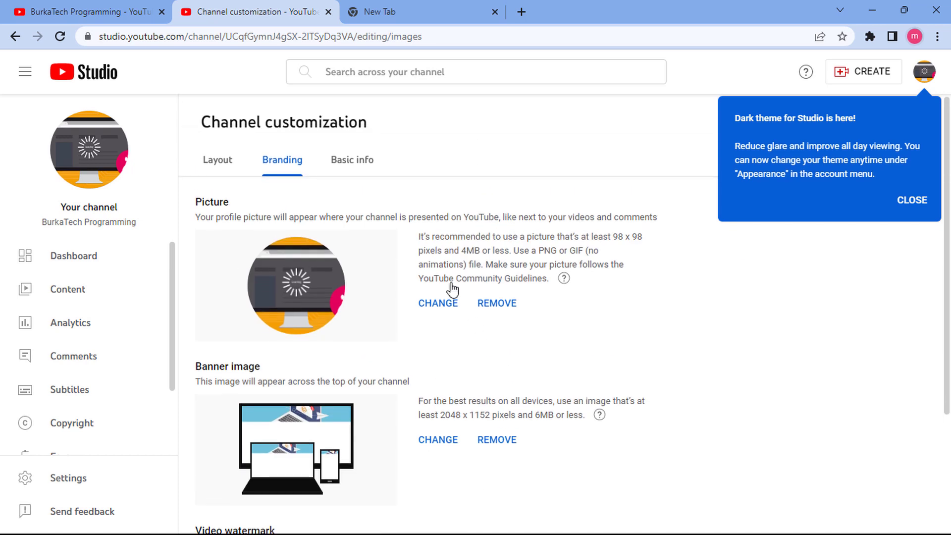
# Look through Basic info's name, handle and empty description fields, then minimise the Studio window.
pyautogui.click(365, 165)
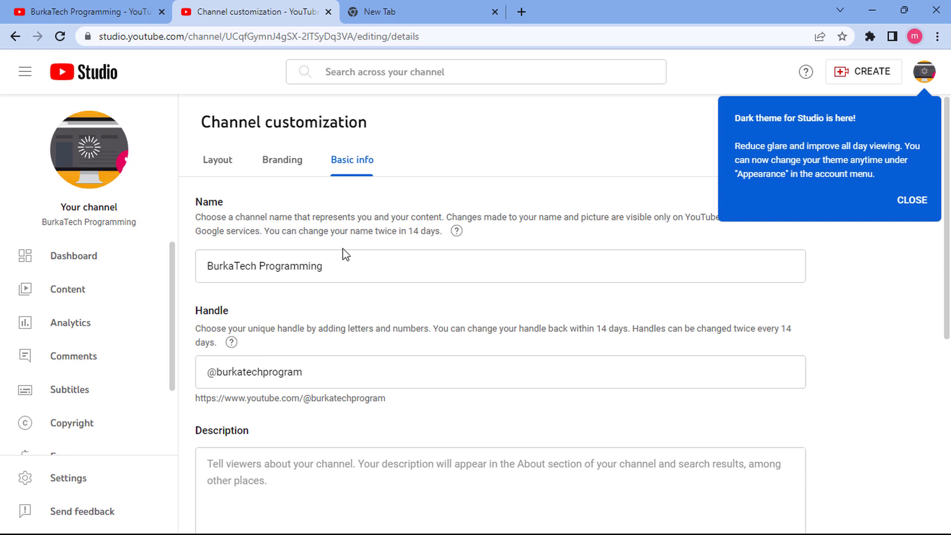
pyautogui.click(356, 272)
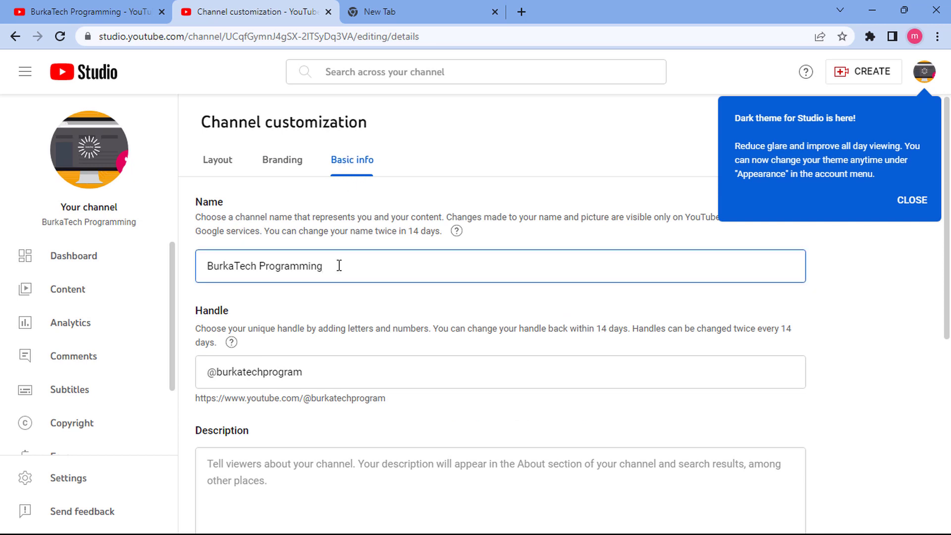
pyautogui.scroll(-2, 339, 266)
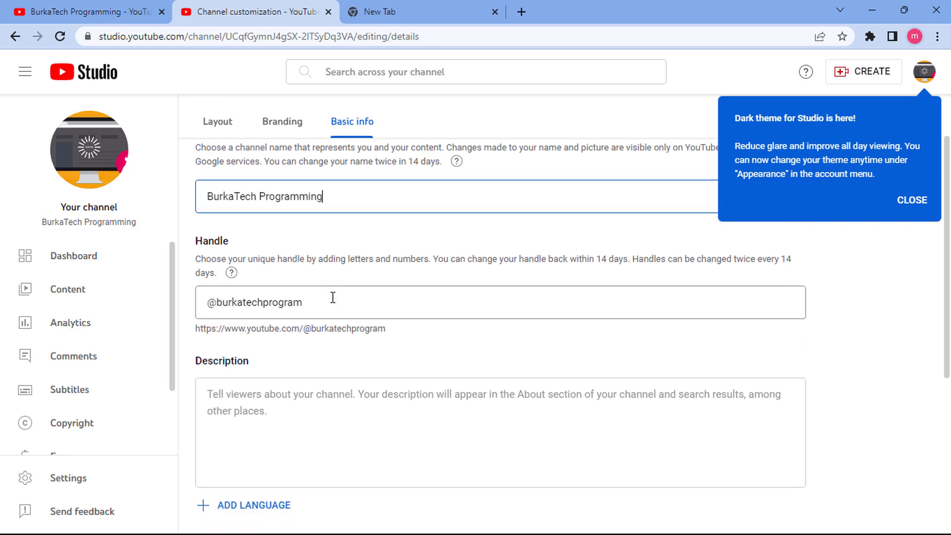
pyautogui.click(331, 299)
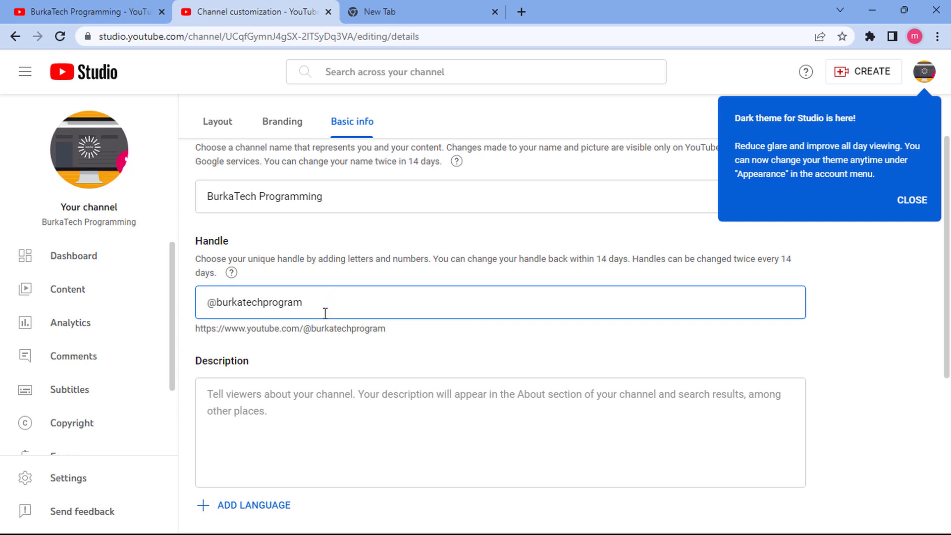
pyautogui.click(292, 407)
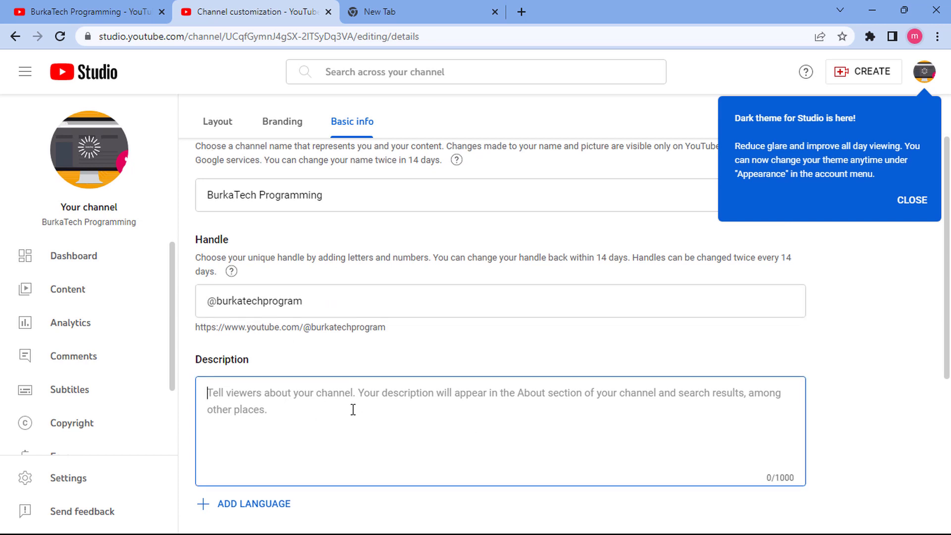
pyautogui.scroll(-3, 352, 409)
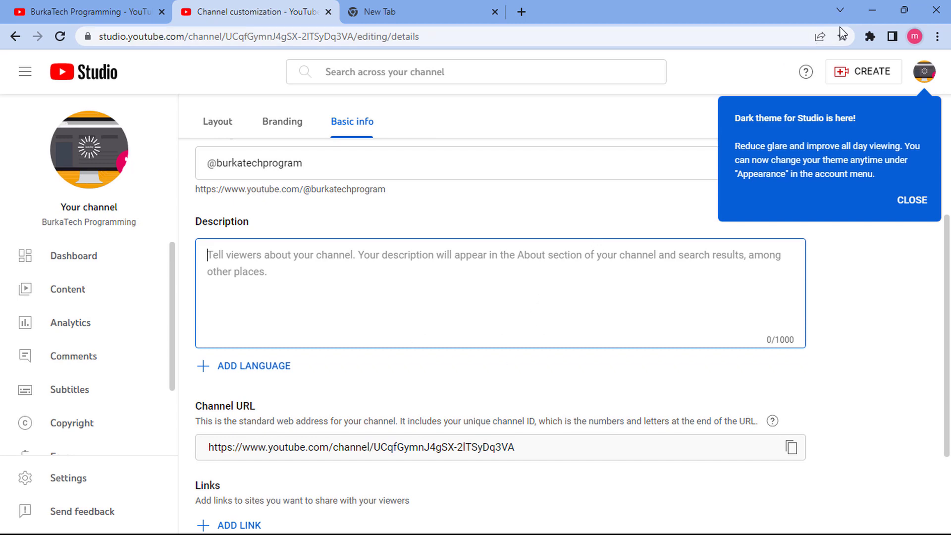
pyautogui.click(880, 9)
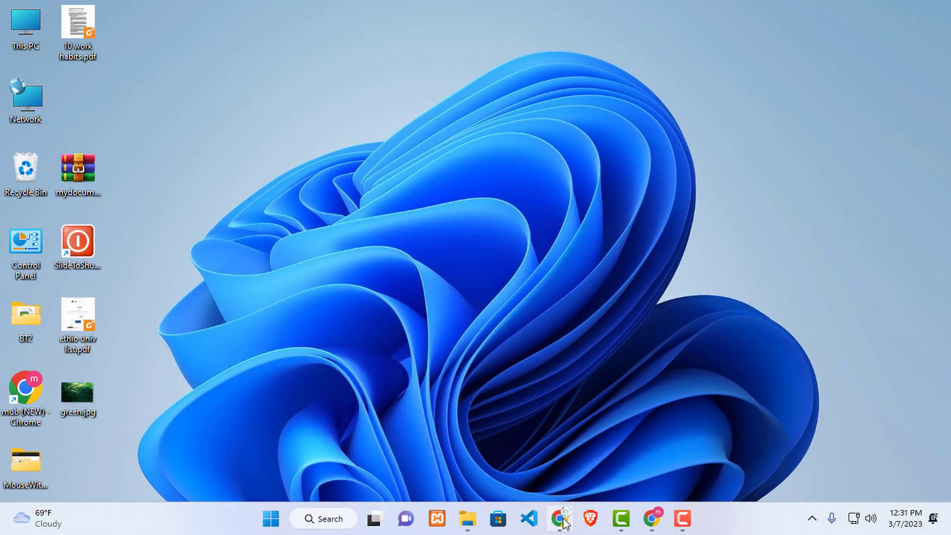
# Copy the Burka Tech channel's About description and return to the Studio Basic info page.
pyautogui.click(570, 512)
pyautogui.click(665, 303)
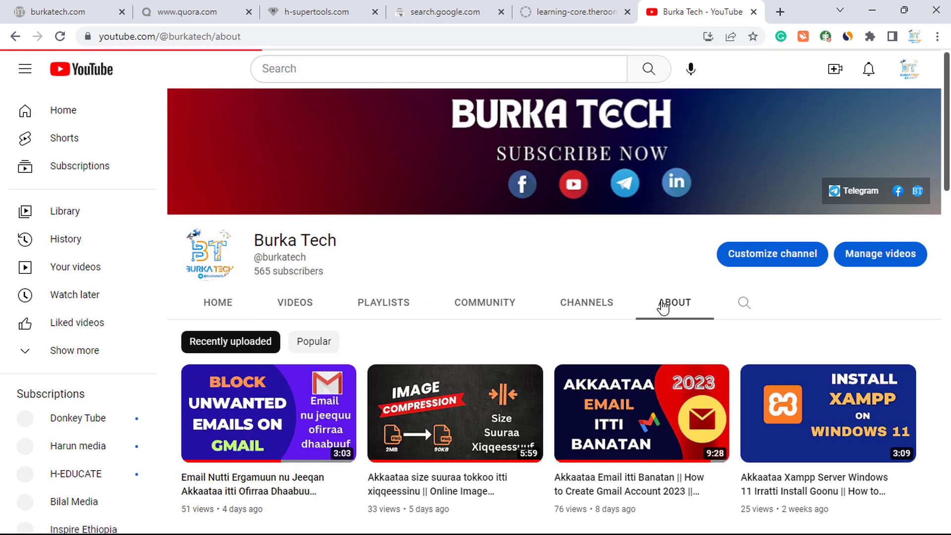
pyautogui.scroll(-2, 312, 340)
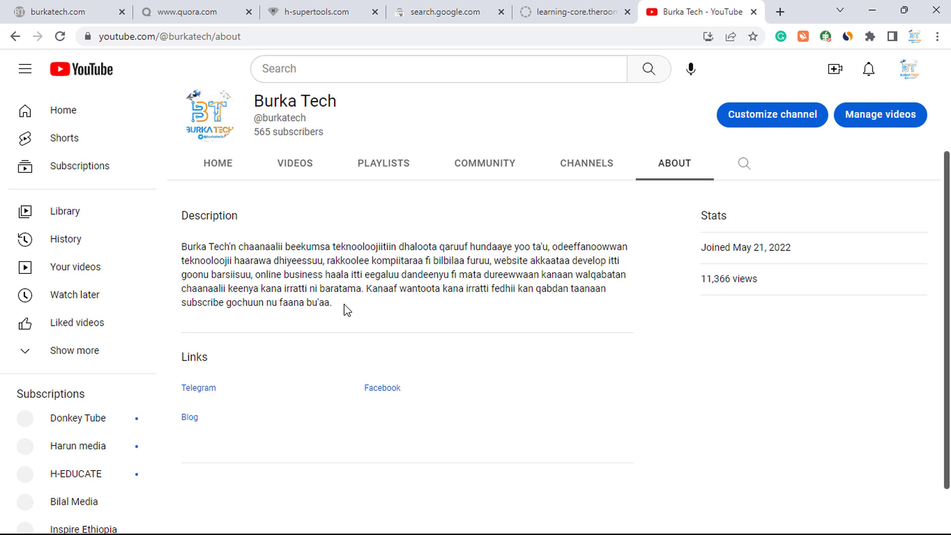
pyautogui.moveTo(346, 310); pyautogui.dragTo(185, 246)
pyautogui.rightClick(238, 236)
pyautogui.click(268, 250)
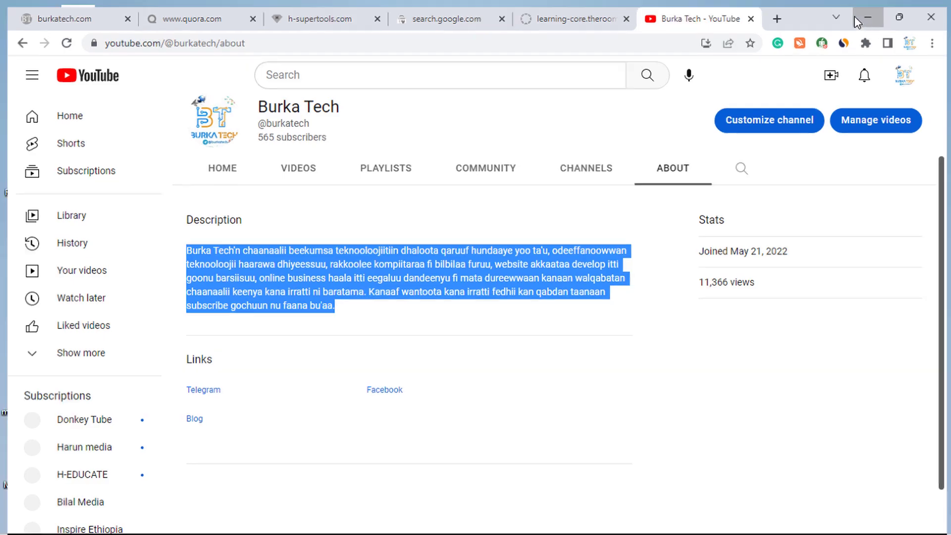
pyautogui.click(872, 11)
pyautogui.click(560, 518)
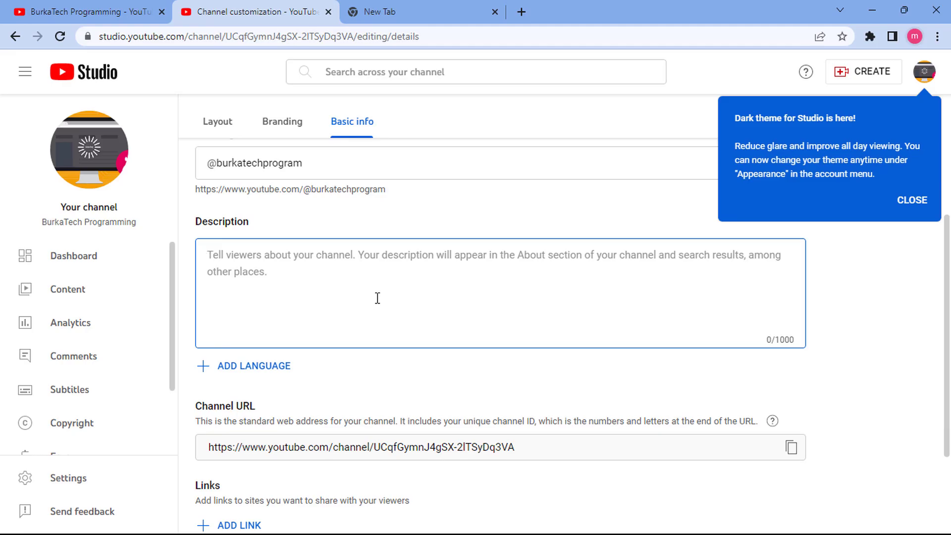
# Paste the copied Burka Tech description as plain text into the Description box (435/1000).
pyautogui.rightClick(375, 297)
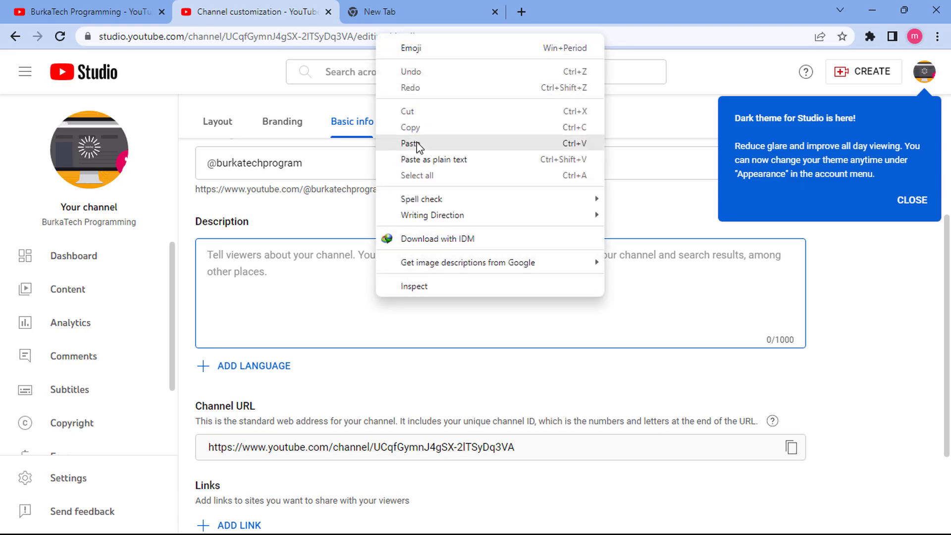
pyautogui.click(416, 159)
pyautogui.scroll(-2, 432, 305)
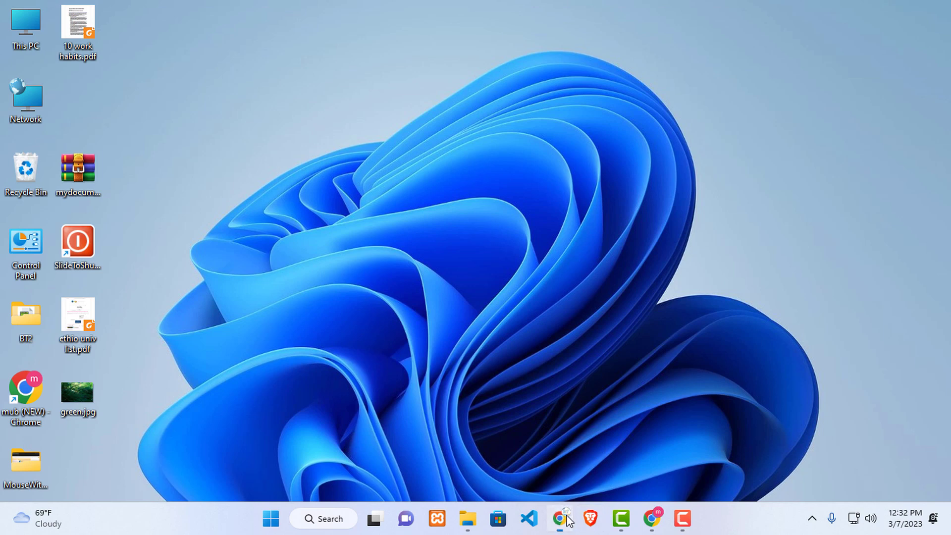
pyautogui.click(564, 518)
pyautogui.scroll(3, 604, 242)
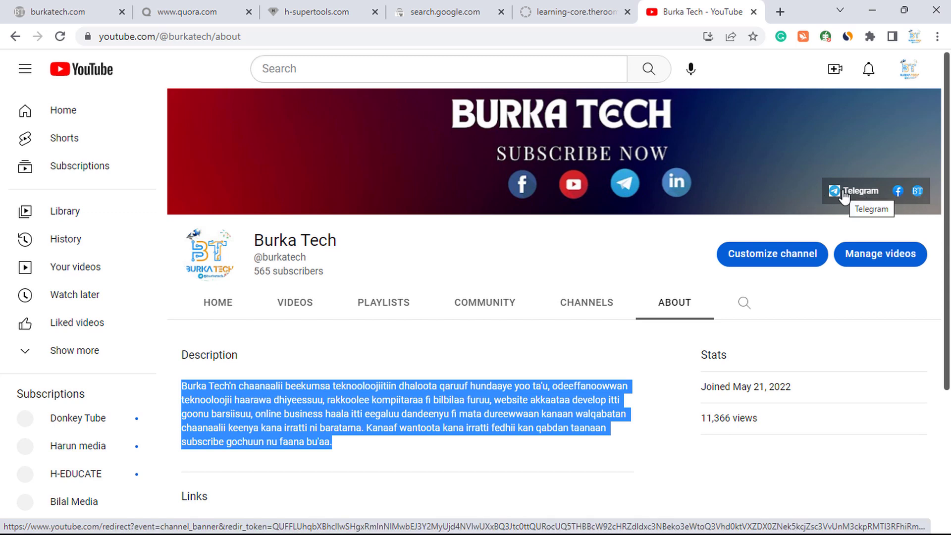
pyautogui.click(872, 10)
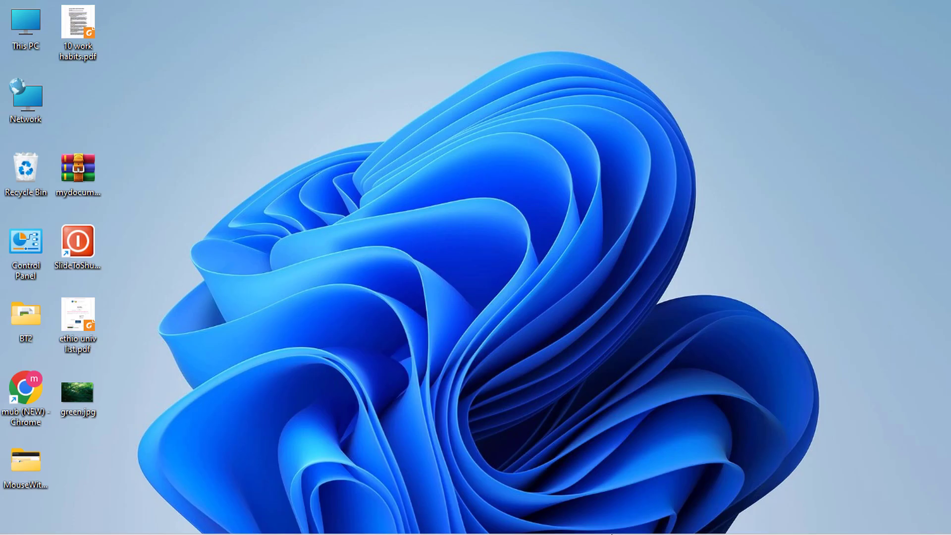
pyautogui.click(559, 518)
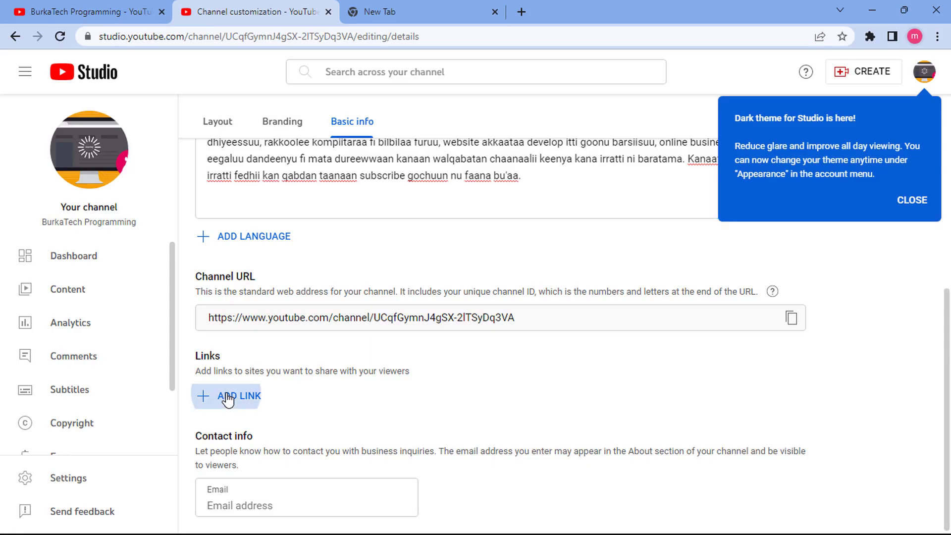
pyautogui.click(254, 398)
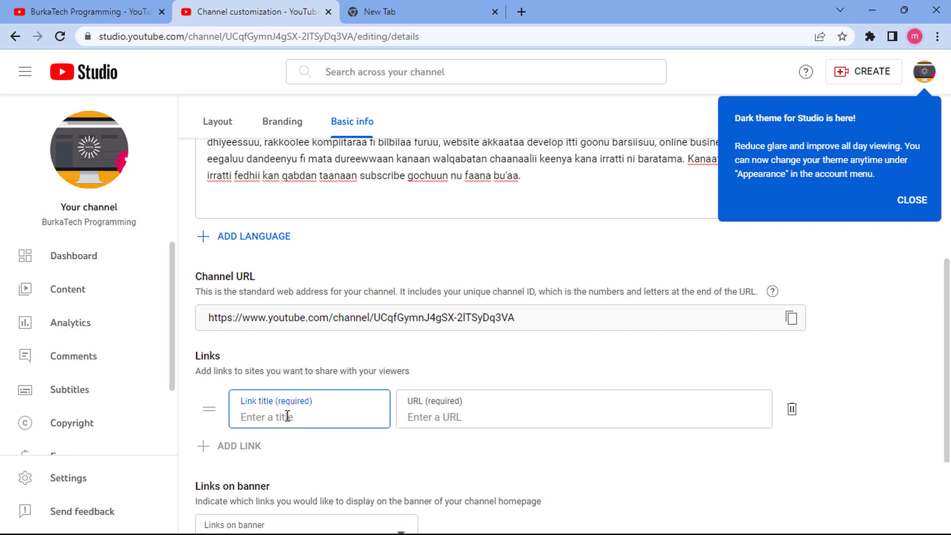
pyautogui.write('Telegr')
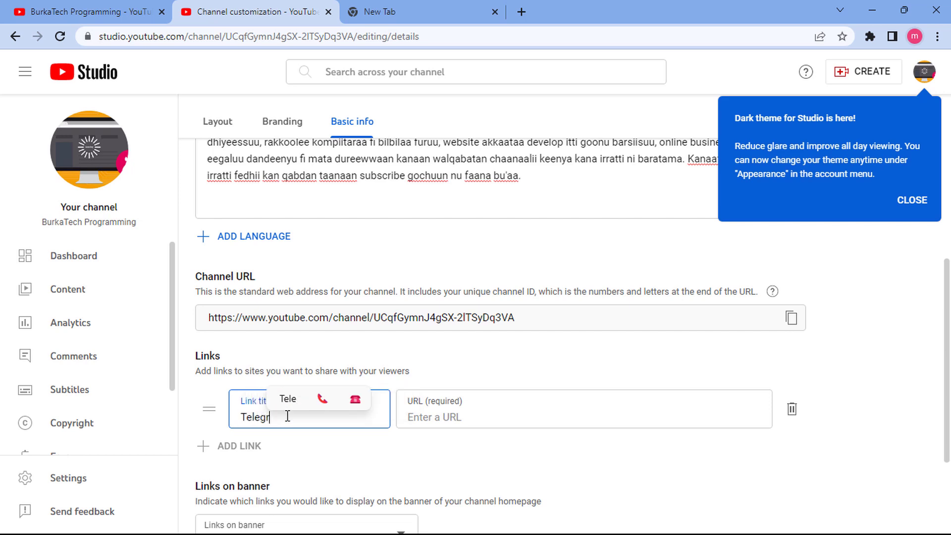
pyautogui.write('am')
pyautogui.click(519, 417)
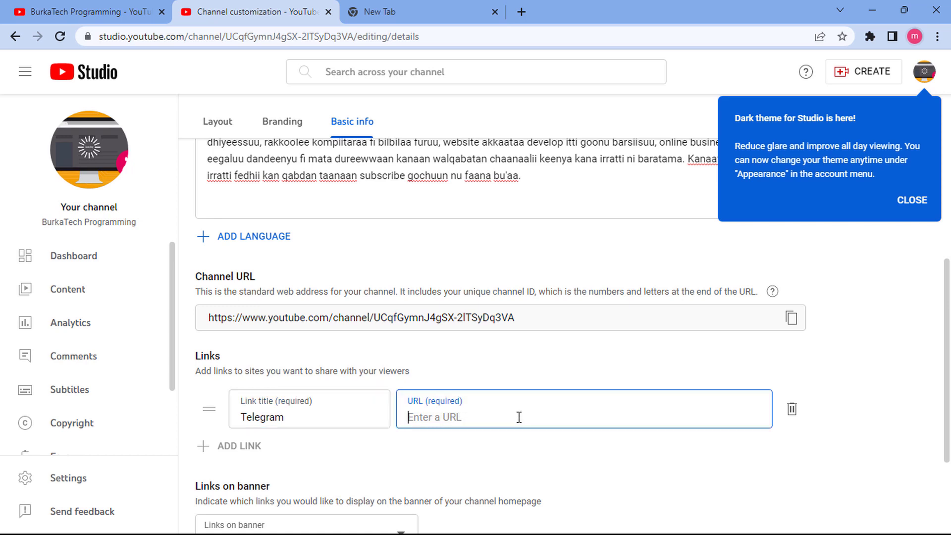
pyautogui.scroll(-3, 518, 417)
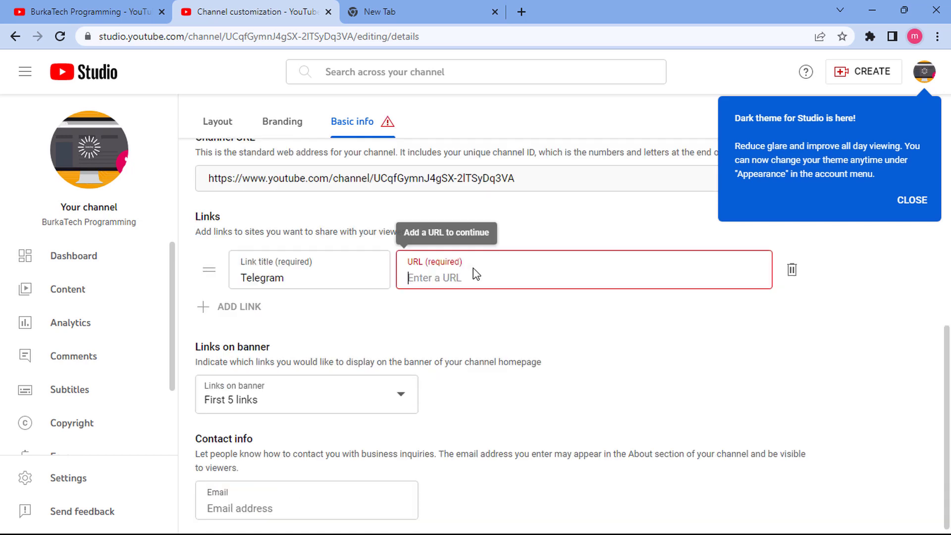
pyautogui.rightClick(474, 275)
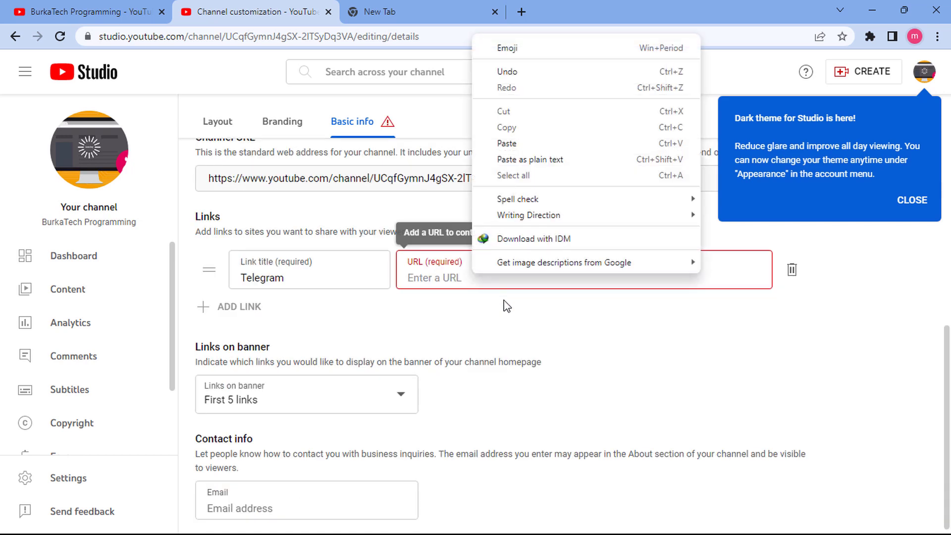
pyautogui.click(524, 144)
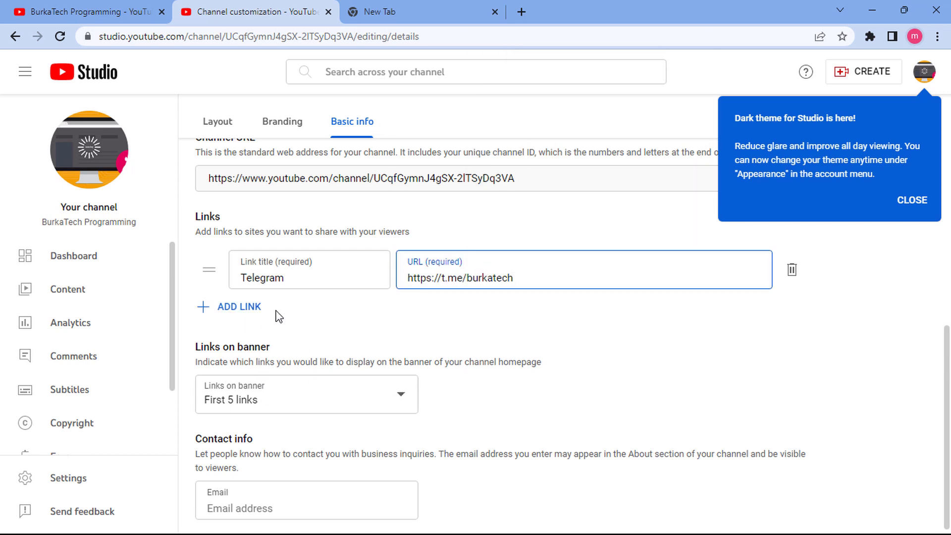
pyautogui.click(243, 307)
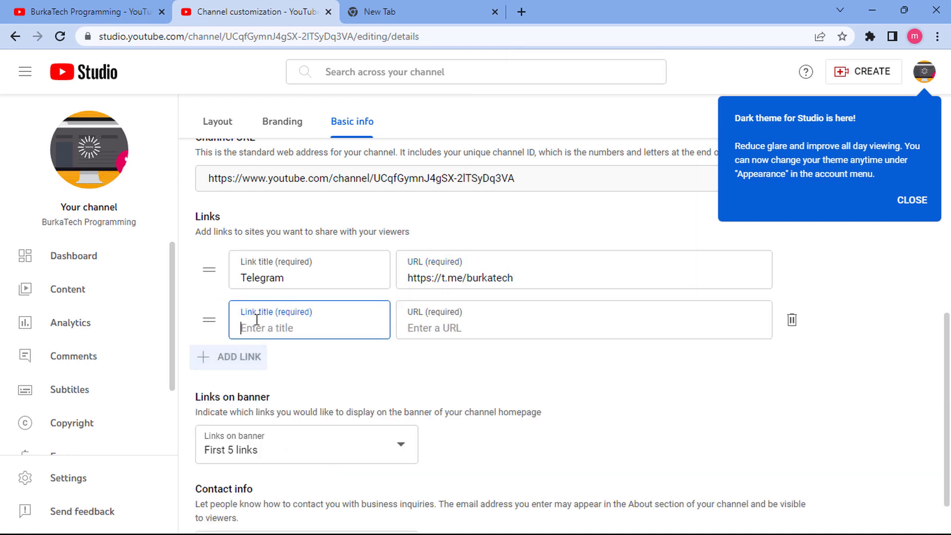
pyautogui.write('fa')
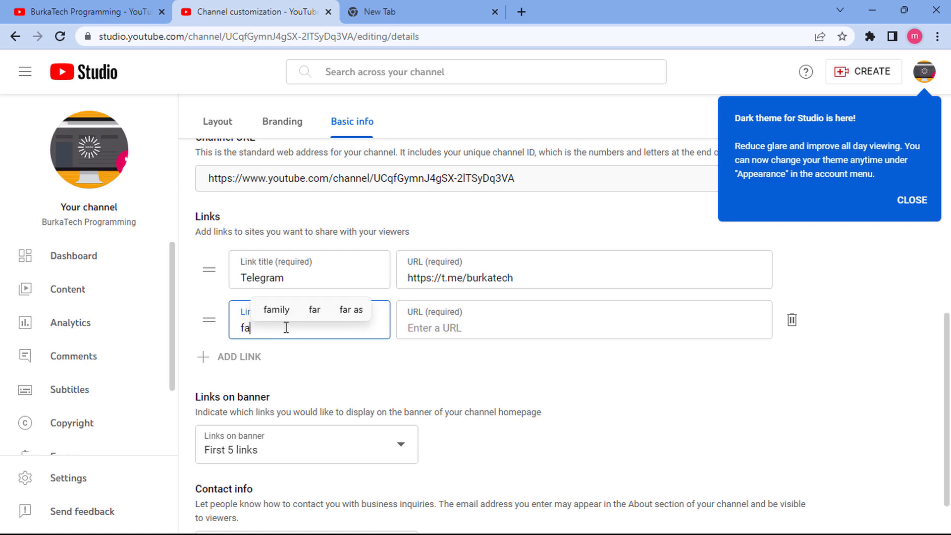
pyautogui.write('cebook')
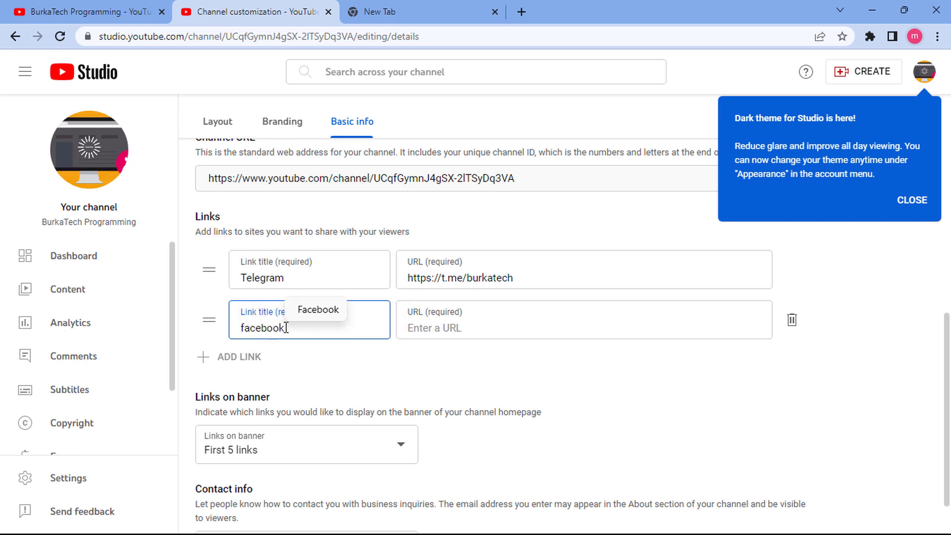
pyautogui.click(470, 329)
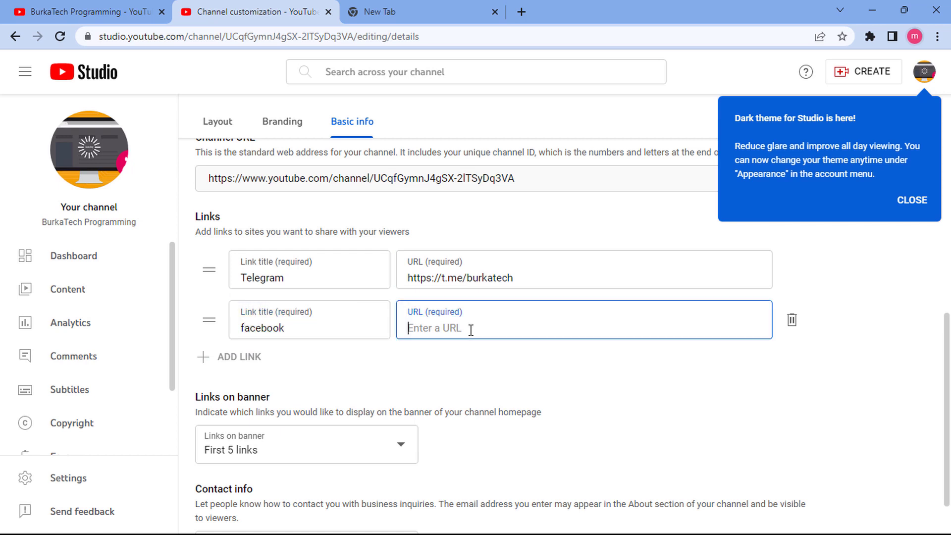
pyautogui.write('www.facebook/@burkatech')
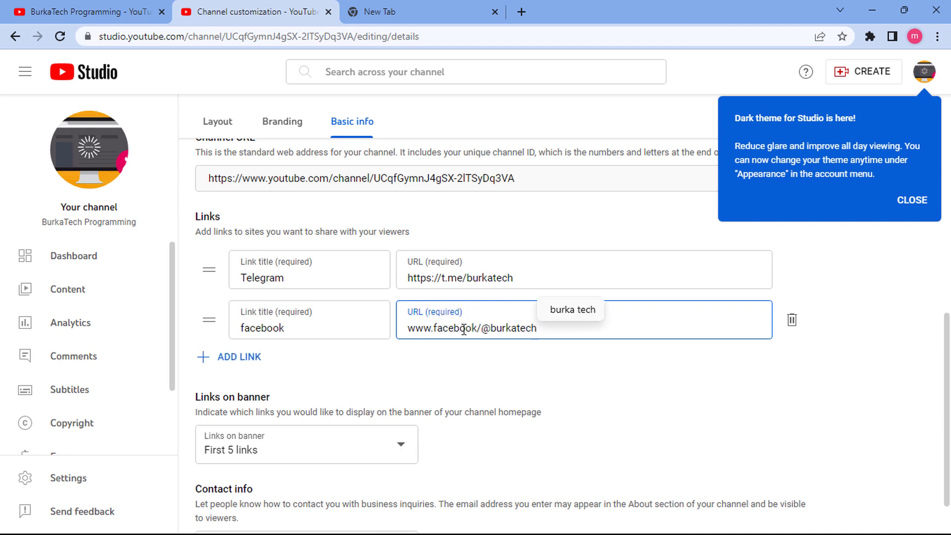
pyautogui.click(247, 360)
pyautogui.write('website')
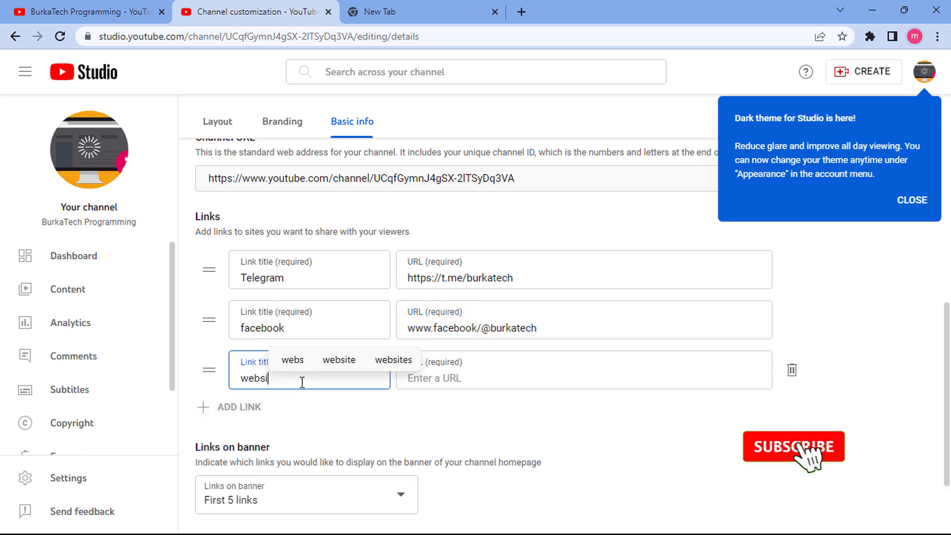
pyautogui.click(473, 384)
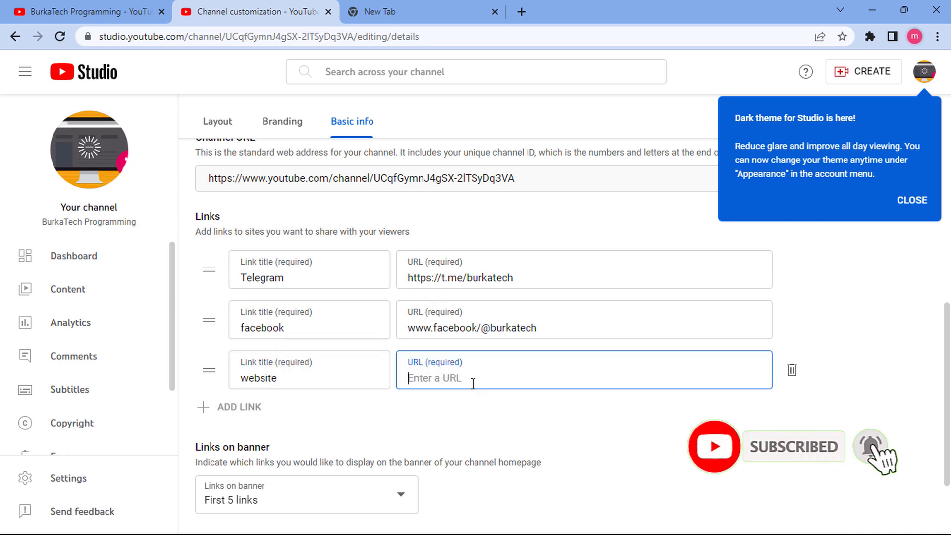
pyautogui.write('www')
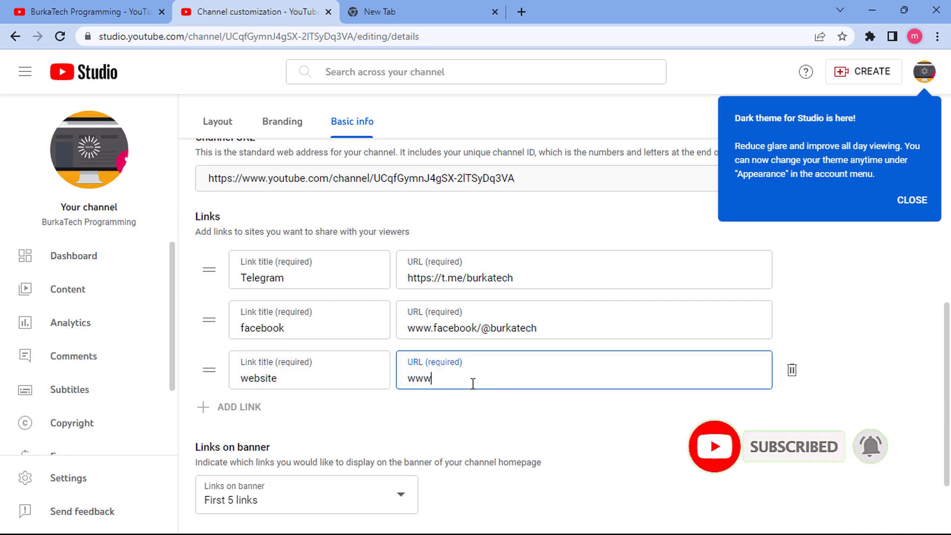
pyautogui.write('.burkatech')
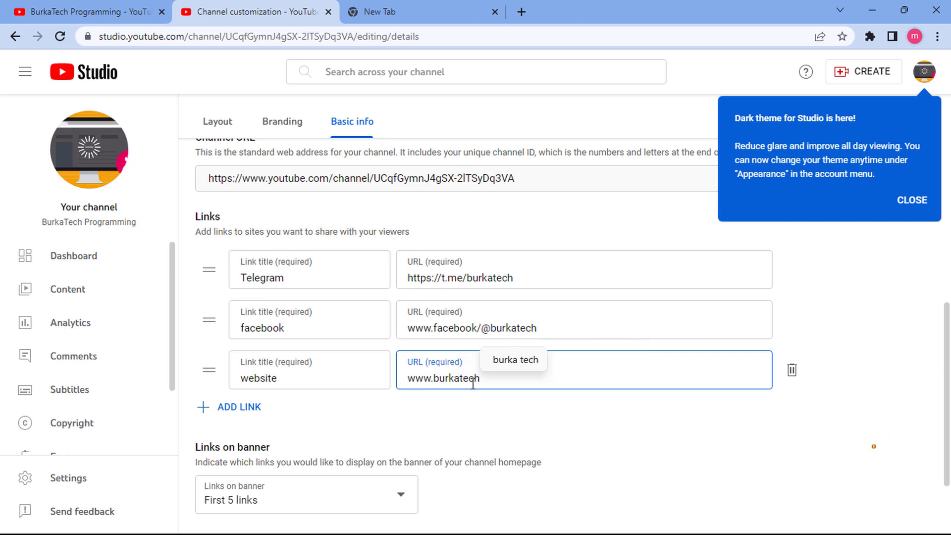
pyautogui.write('.com')
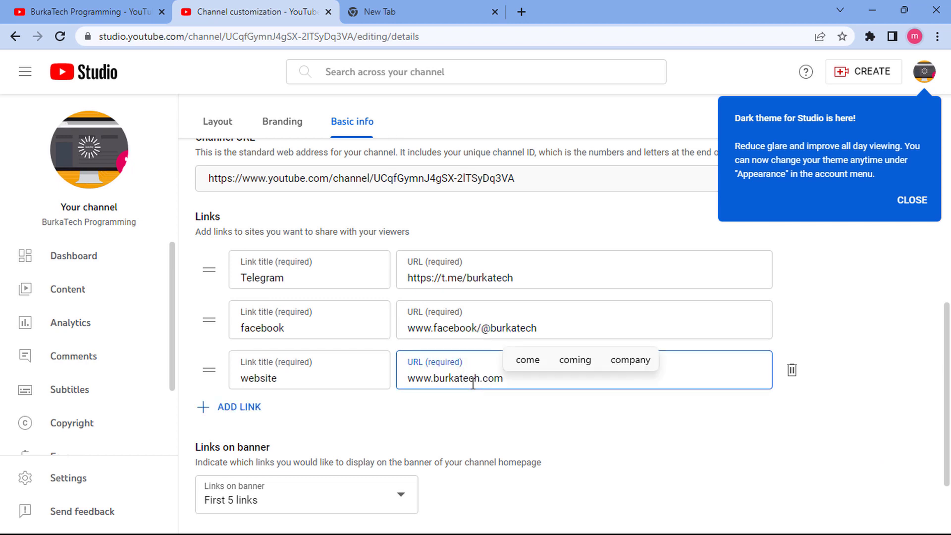
pyautogui.scroll(-2, 563, 397)
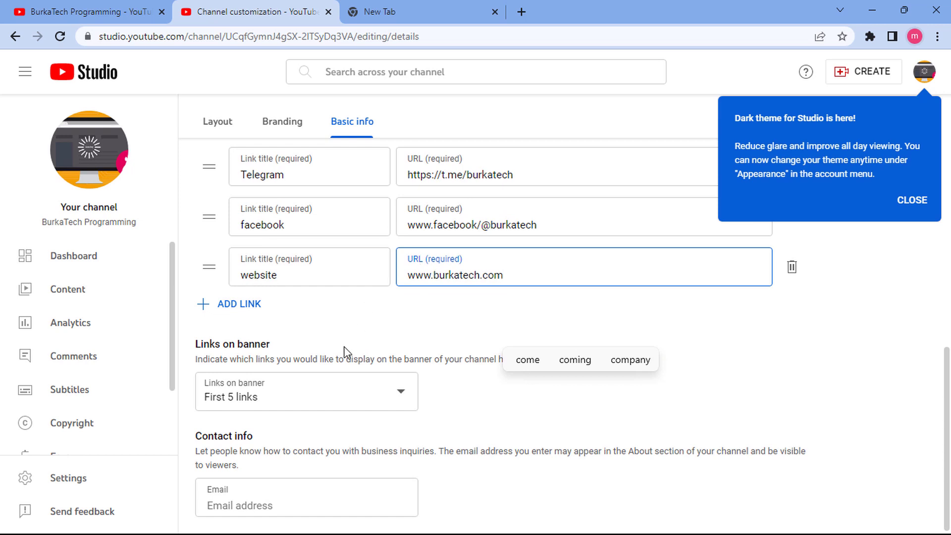
# Set Links on banner to show the first 3 links.
pyautogui.click(386, 404)
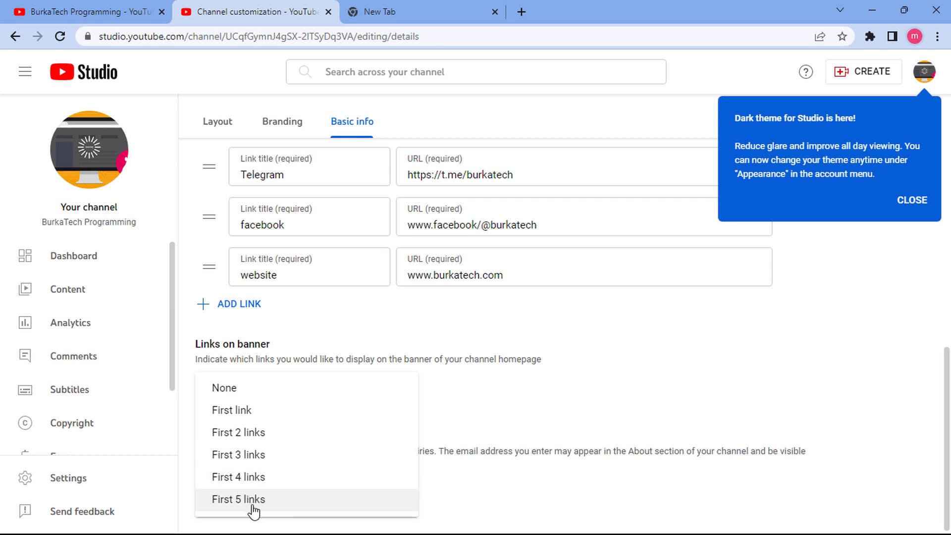
pyautogui.click(254, 476)
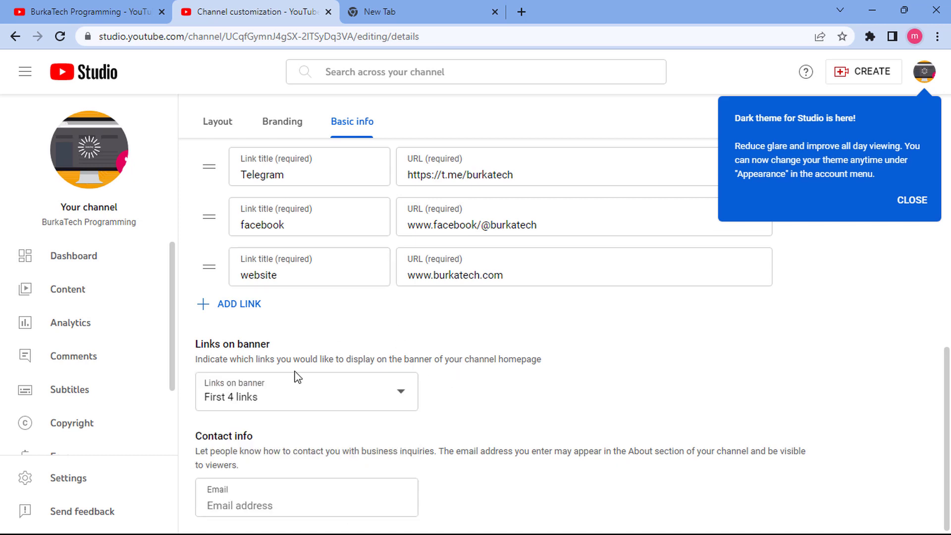
pyautogui.click(312, 396)
pyautogui.click(255, 454)
pyautogui.click(296, 493)
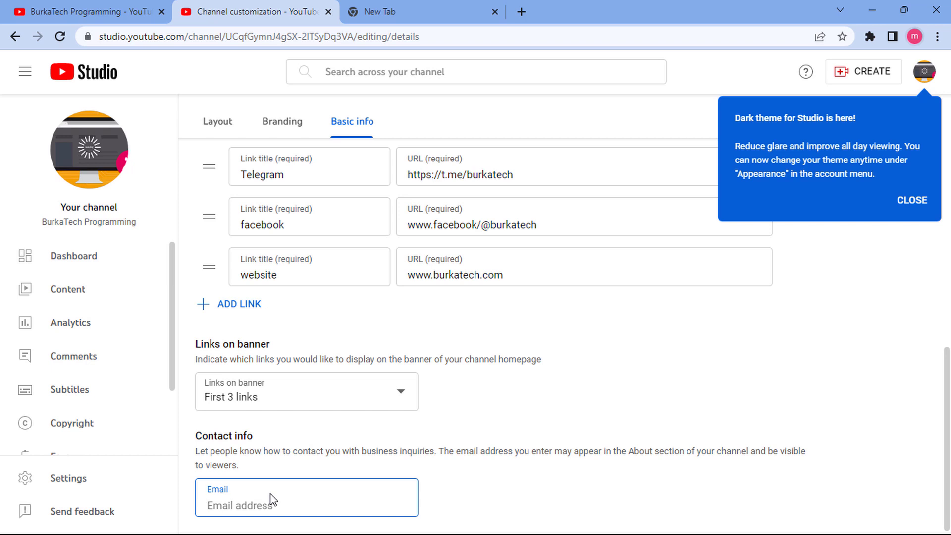
# Dismiss the dark theme notice and switch to the Layout settings.
pyautogui.click(537, 311)
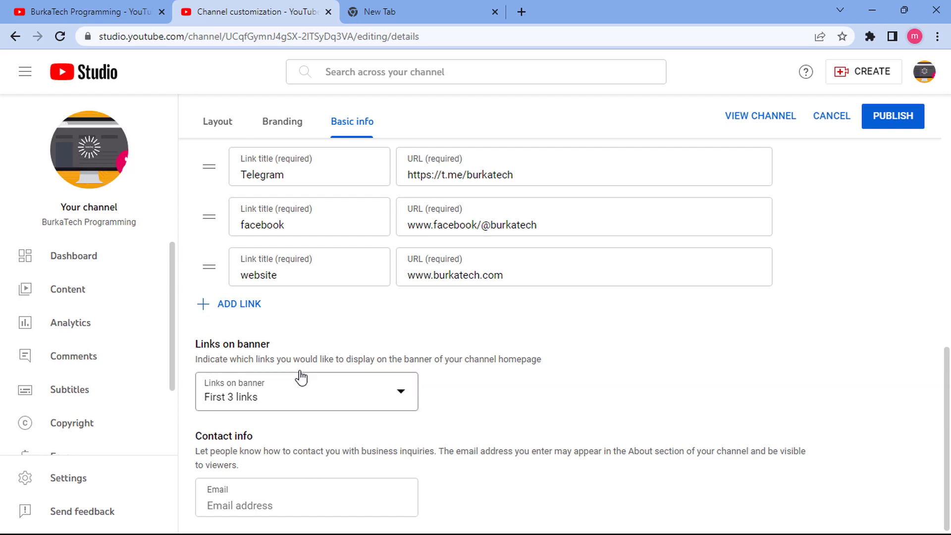
pyautogui.scroll(5, 432, 309)
pyautogui.scroll(-5, 432, 309)
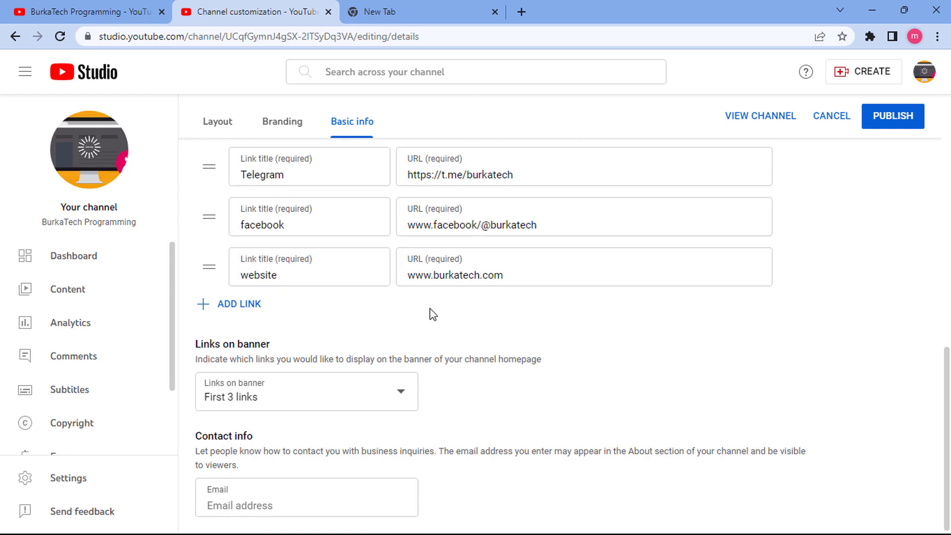
pyautogui.click(211, 122)
# Browse the existing Burka Tech channel's Videos and Home pages for reference, then minimize it.
pyautogui.scroll(2, 389, 233)
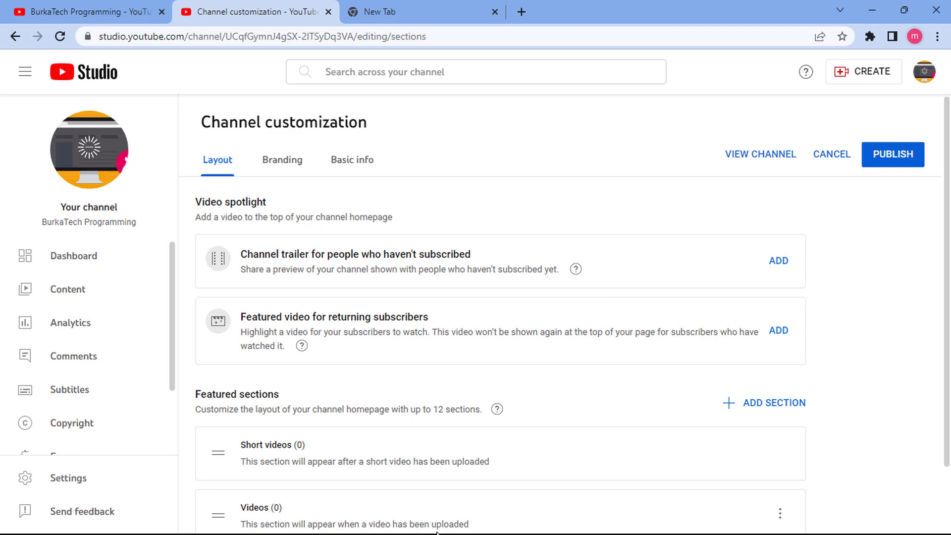
pyautogui.click(877, 7)
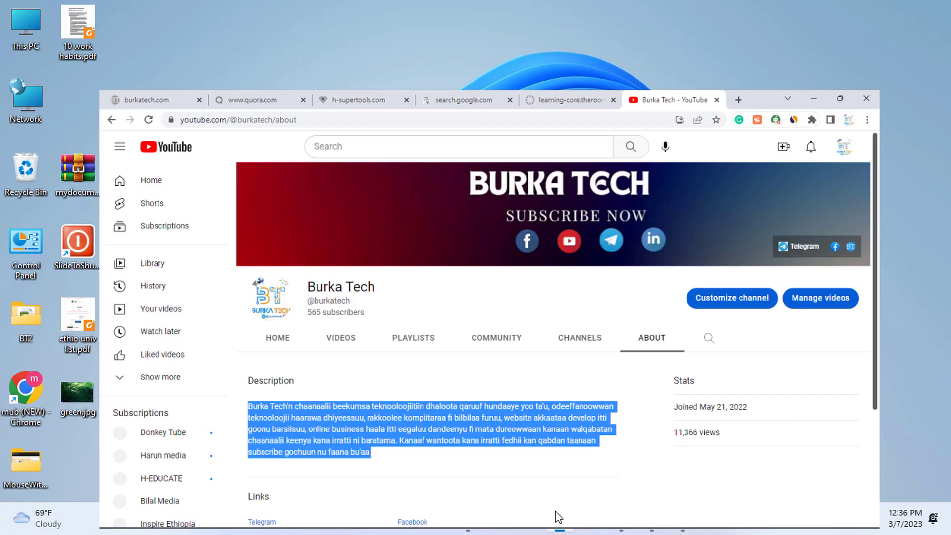
pyautogui.click(560, 518)
pyautogui.click(297, 299)
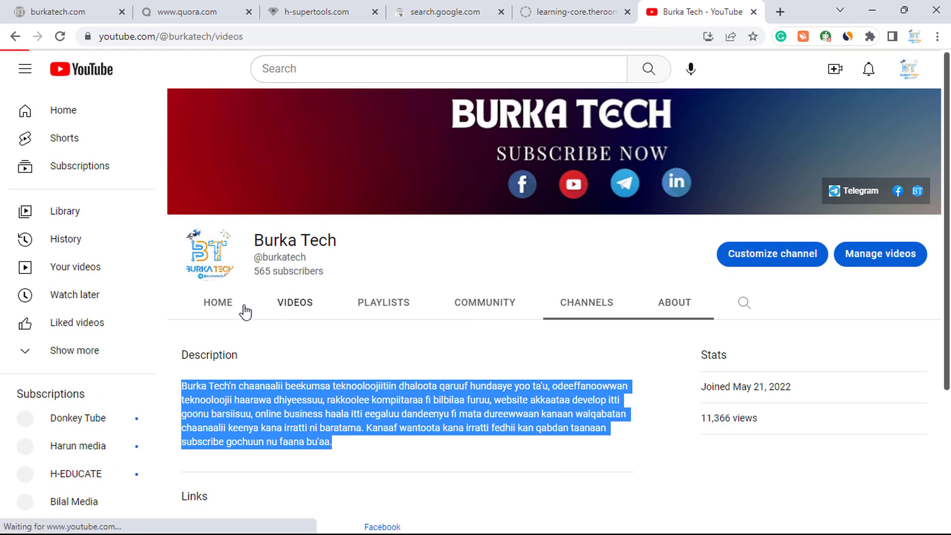
pyautogui.click(244, 306)
pyautogui.scroll(-3, 342, 287)
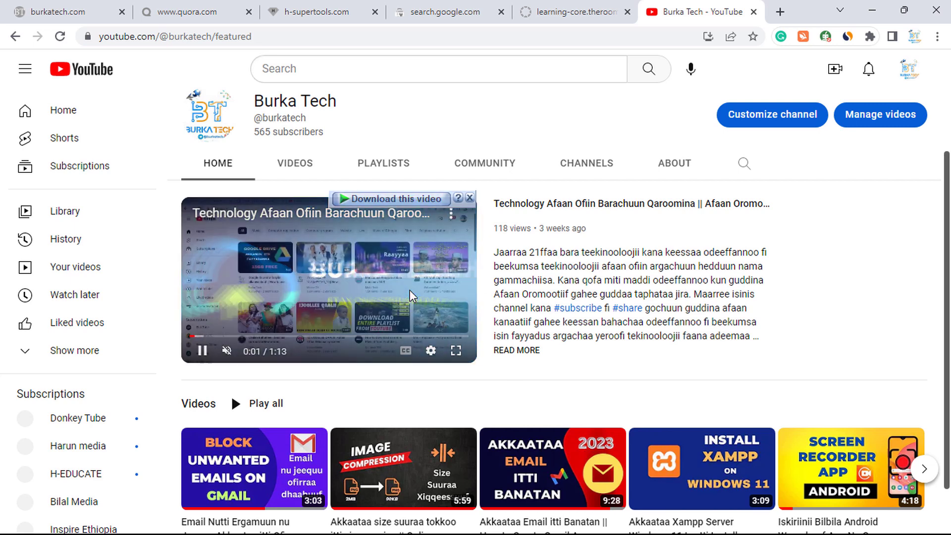
pyautogui.click(884, 7)
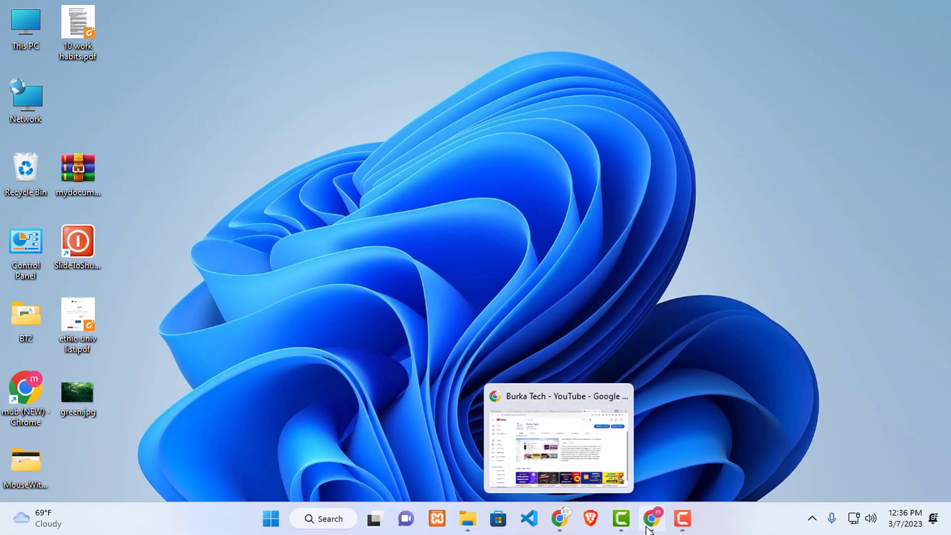
# Publish the channel customization from the Branding tab and open the public channel page.
pyautogui.click(648, 530)
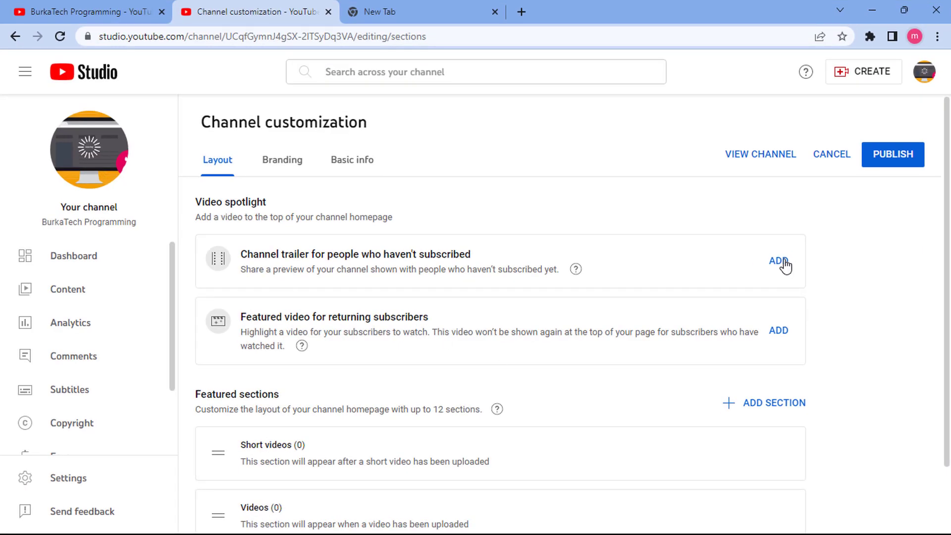
pyautogui.scroll(-3, 579, 291)
pyautogui.scroll(3, 580, 292)
pyautogui.click(289, 161)
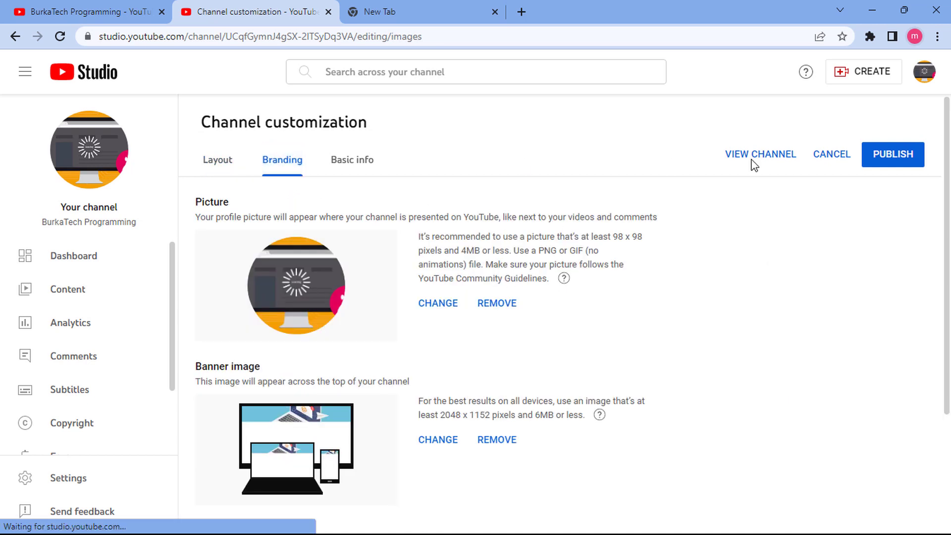
pyautogui.click(878, 159)
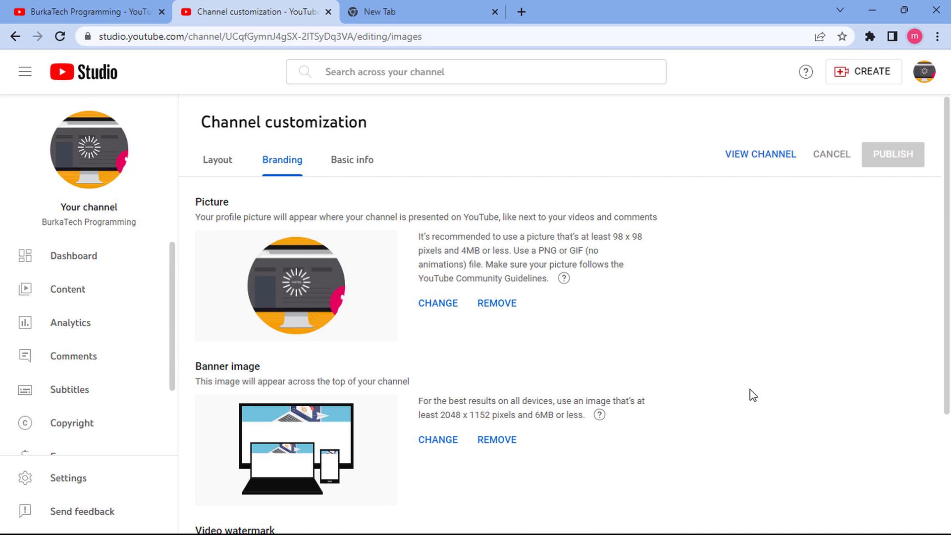
pyautogui.scroll(-3, 406, 301)
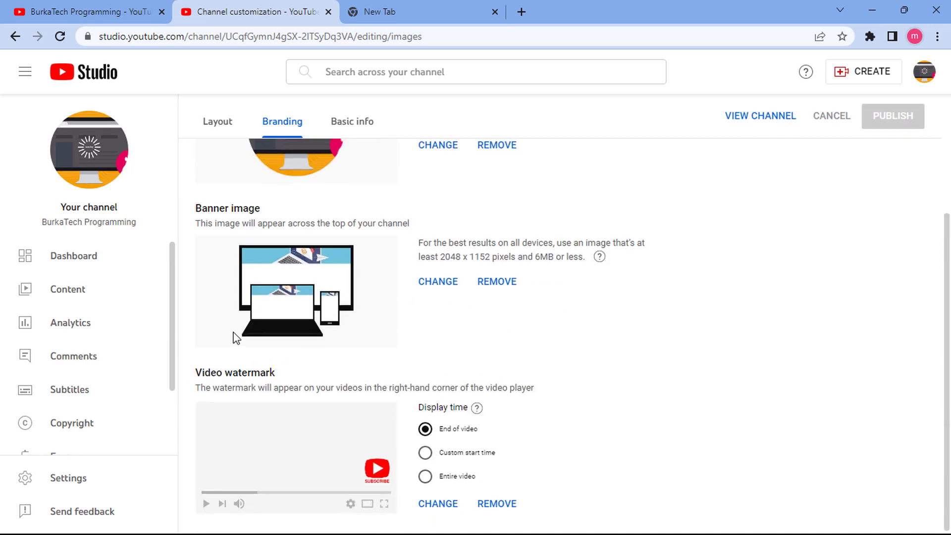
pyautogui.click(773, 118)
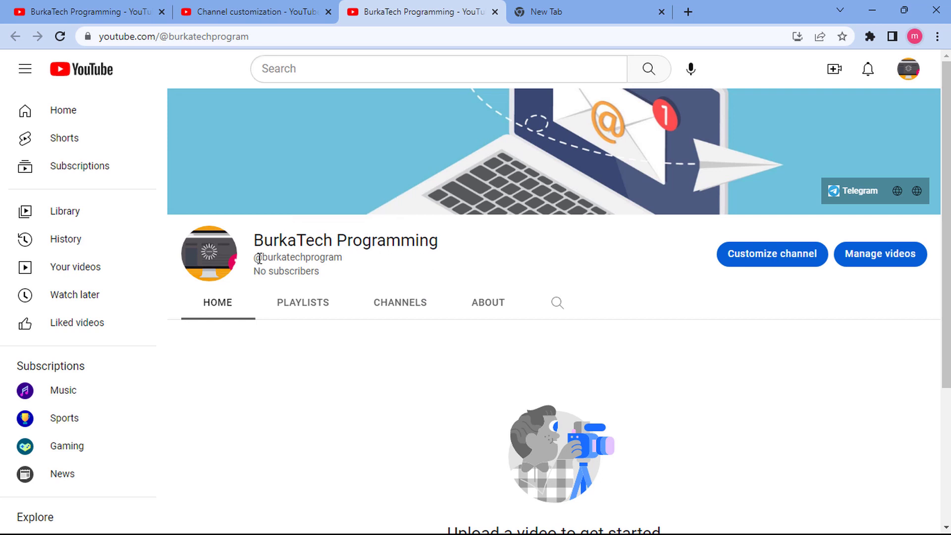
# Review the channel handle, About description and Telegram, facebook, website links.
pyautogui.moveTo(263, 258); pyautogui.dragTo(334, 258)
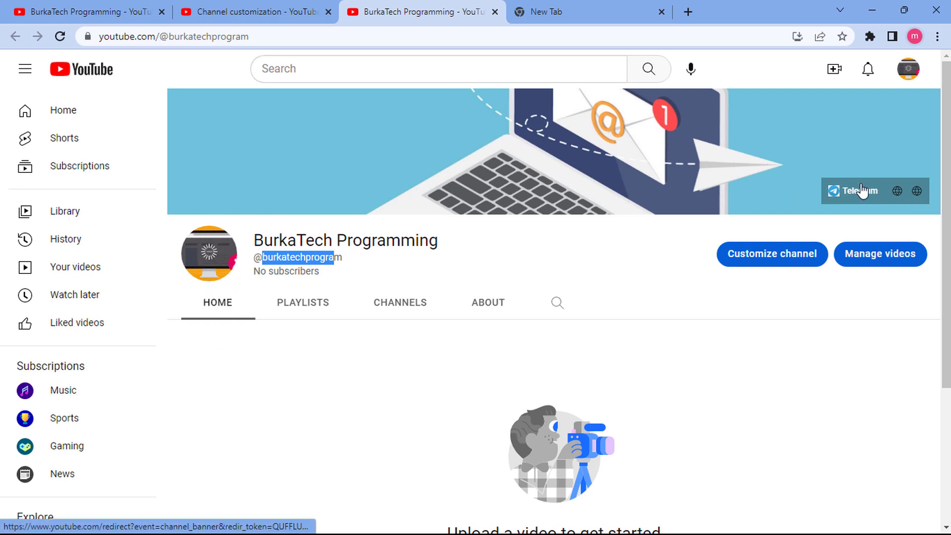
pyautogui.click(488, 302)
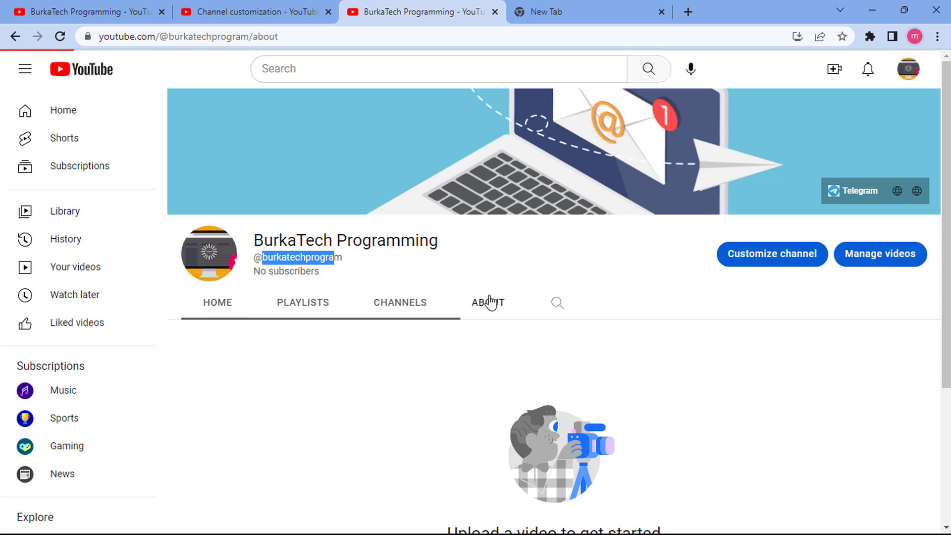
pyautogui.scroll(-2, 539, 307)
pyautogui.moveTo(367, 255); pyautogui.dragTo(178, 177)
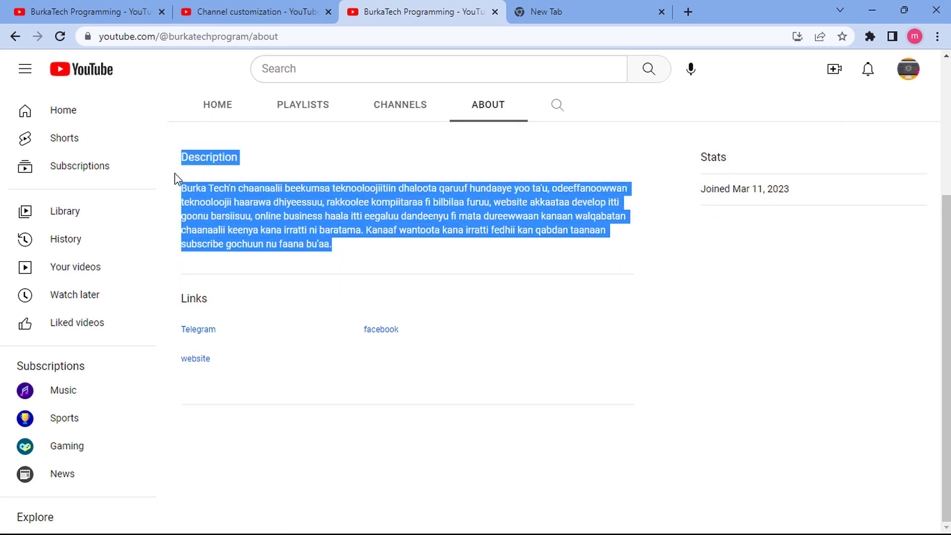
pyautogui.click(225, 301)
pyautogui.moveTo(191, 299); pyautogui.dragTo(233, 293)
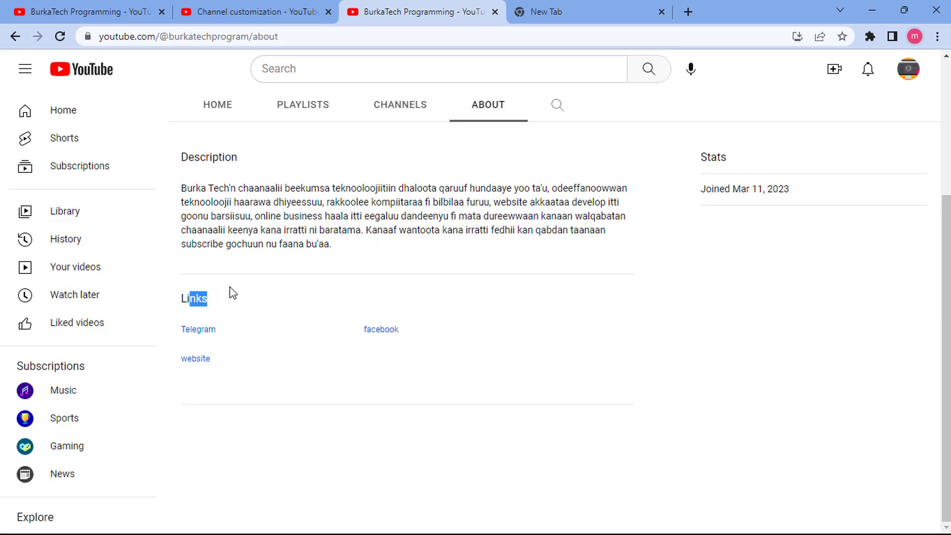
pyautogui.scroll(5, 470, 258)
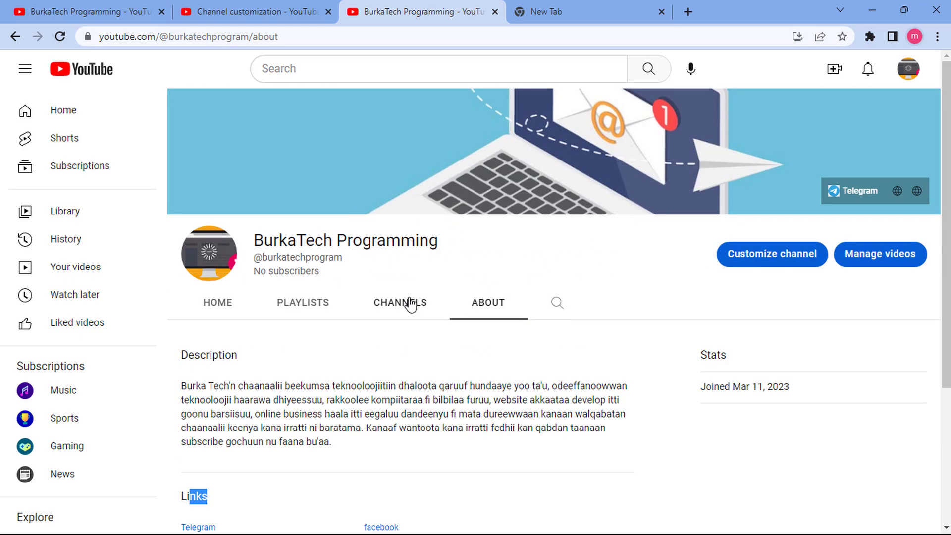
pyautogui.scroll(-3, 416, 307)
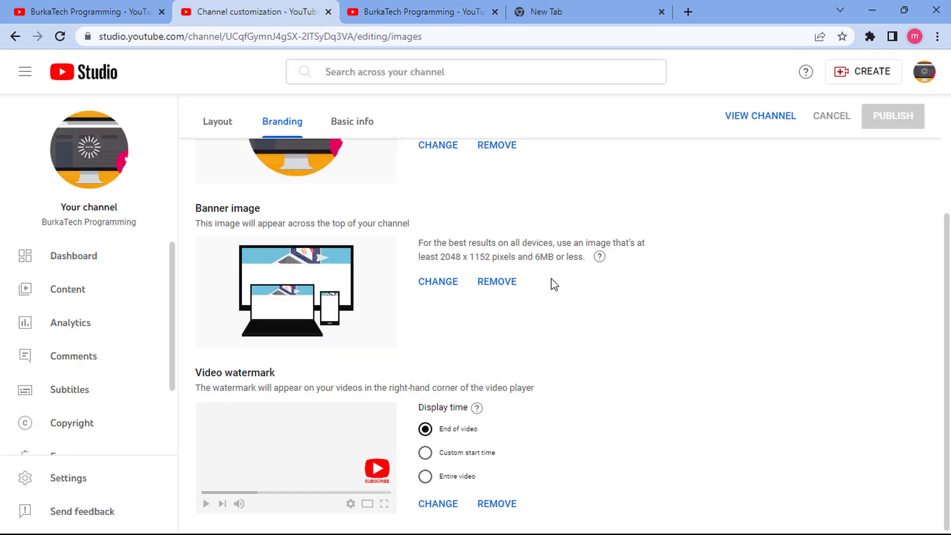
pyautogui.scroll(-2, 124, 283)
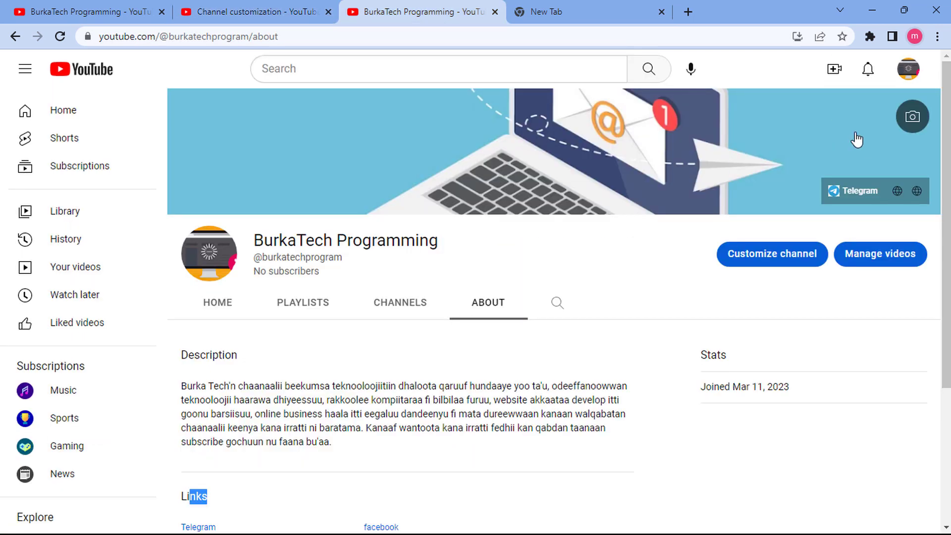
pyautogui.click(910, 72)
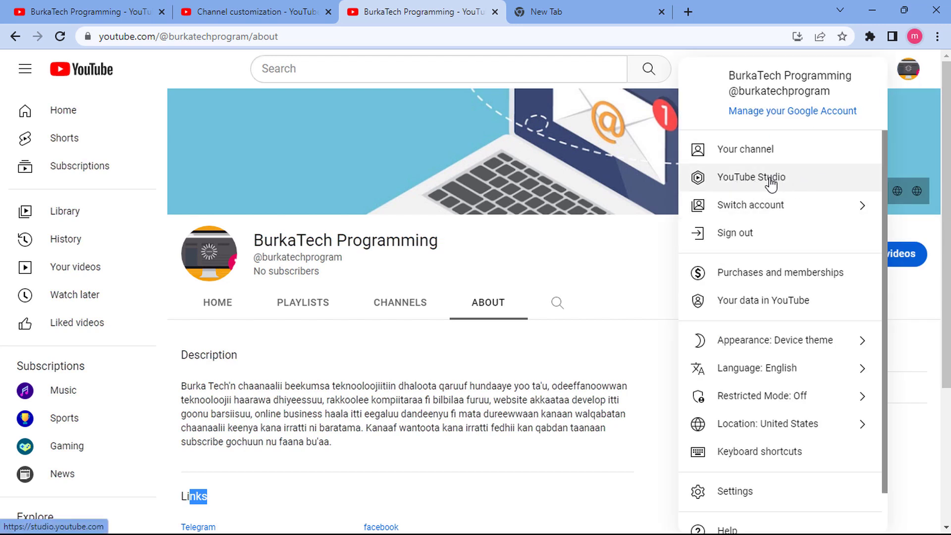
# Go to YouTube Studio's Channel customization page, dismissing the dark theme notice.
pyautogui.click(771, 184)
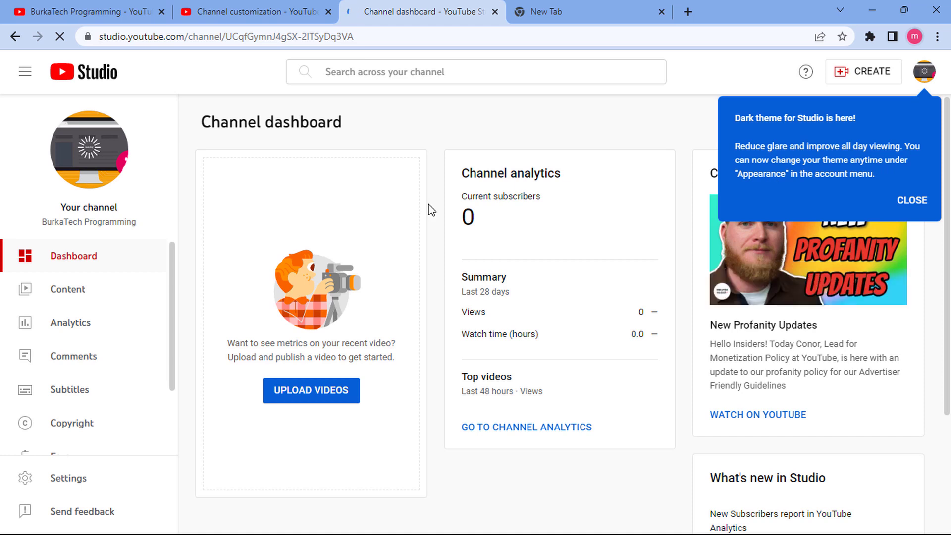
pyautogui.scroll(-2, 106, 297)
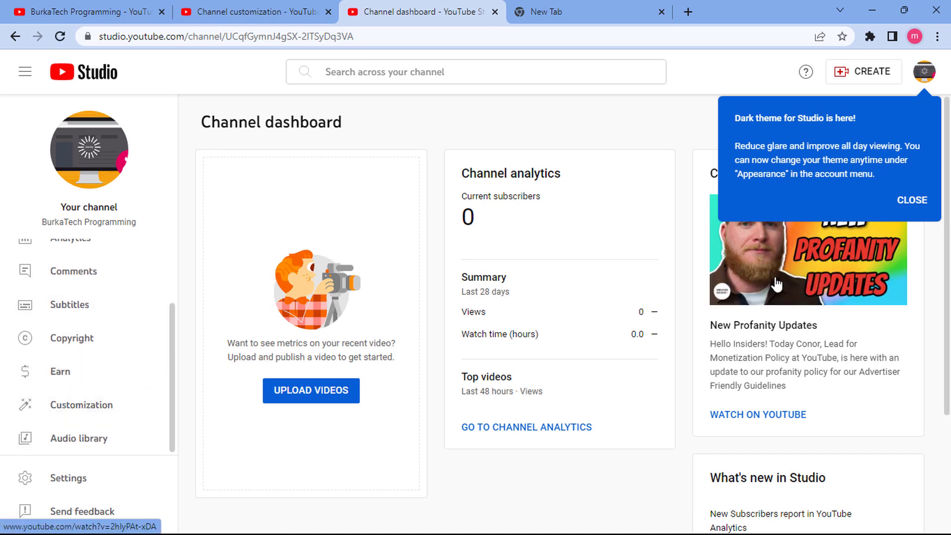
pyautogui.click(912, 203)
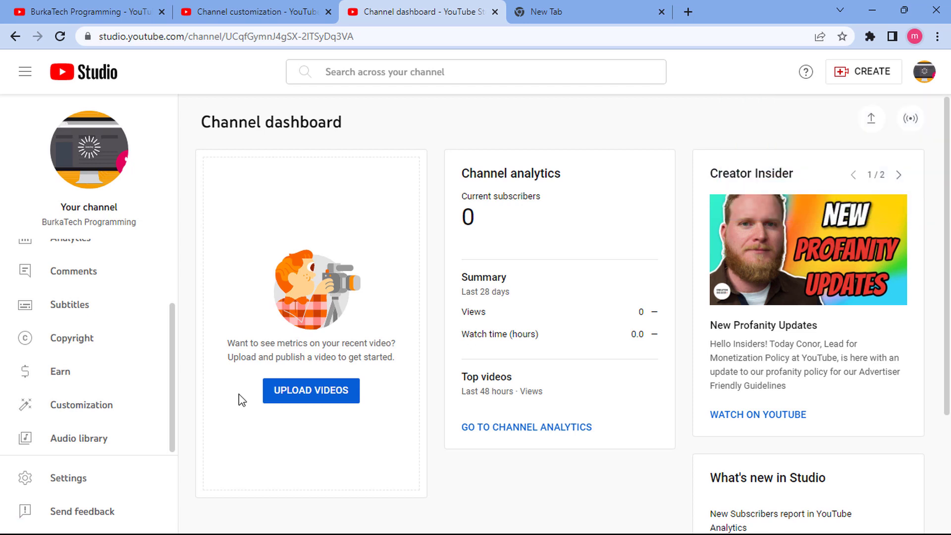
pyautogui.click(86, 403)
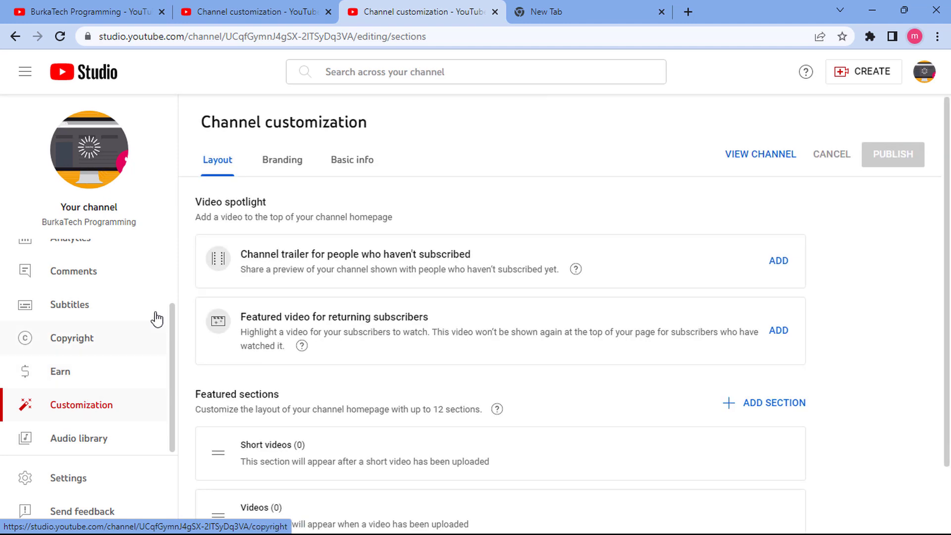
# Check the Branding and Basic info tabs, then view the BurkaTech Programming channel page.
pyautogui.click(286, 173)
pyautogui.click(343, 165)
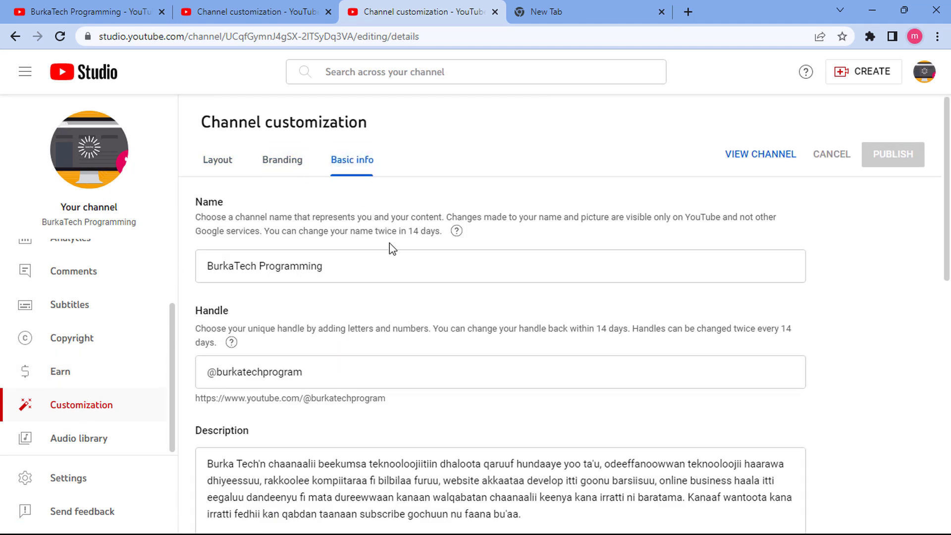
pyautogui.scroll(-10, 390, 243)
pyautogui.scroll(10, 404, 312)
pyautogui.click(293, 10)
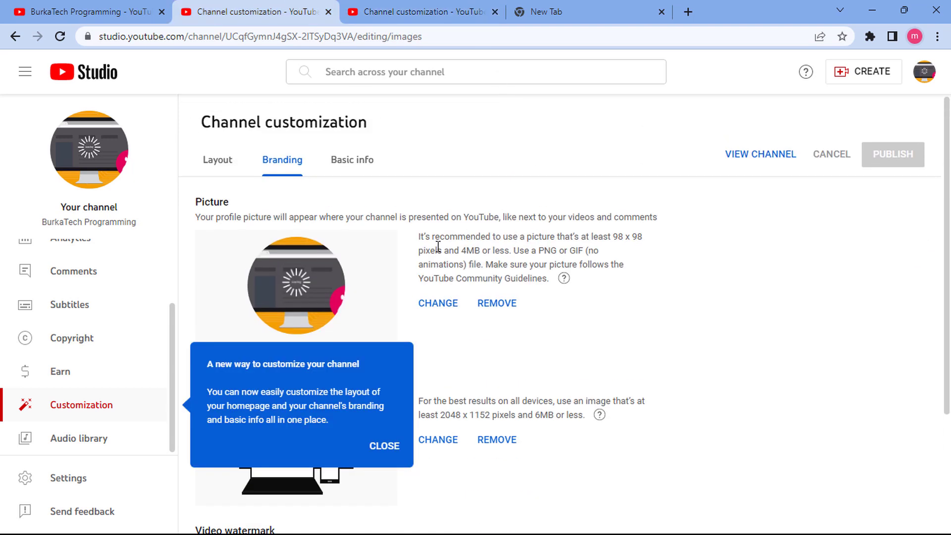
pyautogui.click(447, 2)
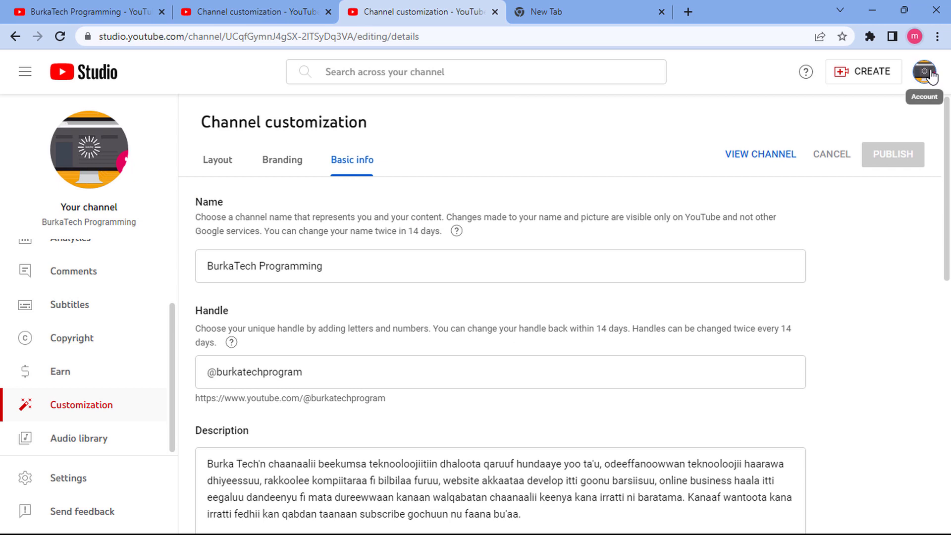